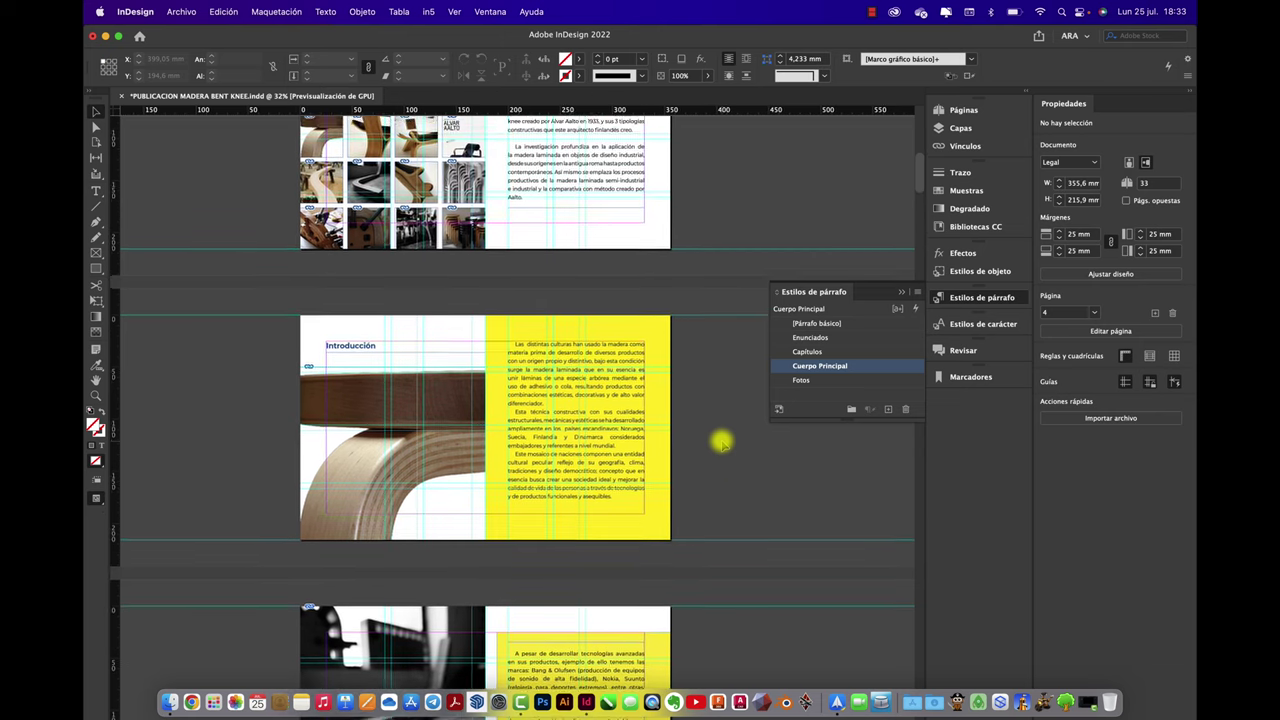
Select the body text frame on the Resumen page and bring the paragraph styles list back into view.
scroll(722, 442, up, 3)
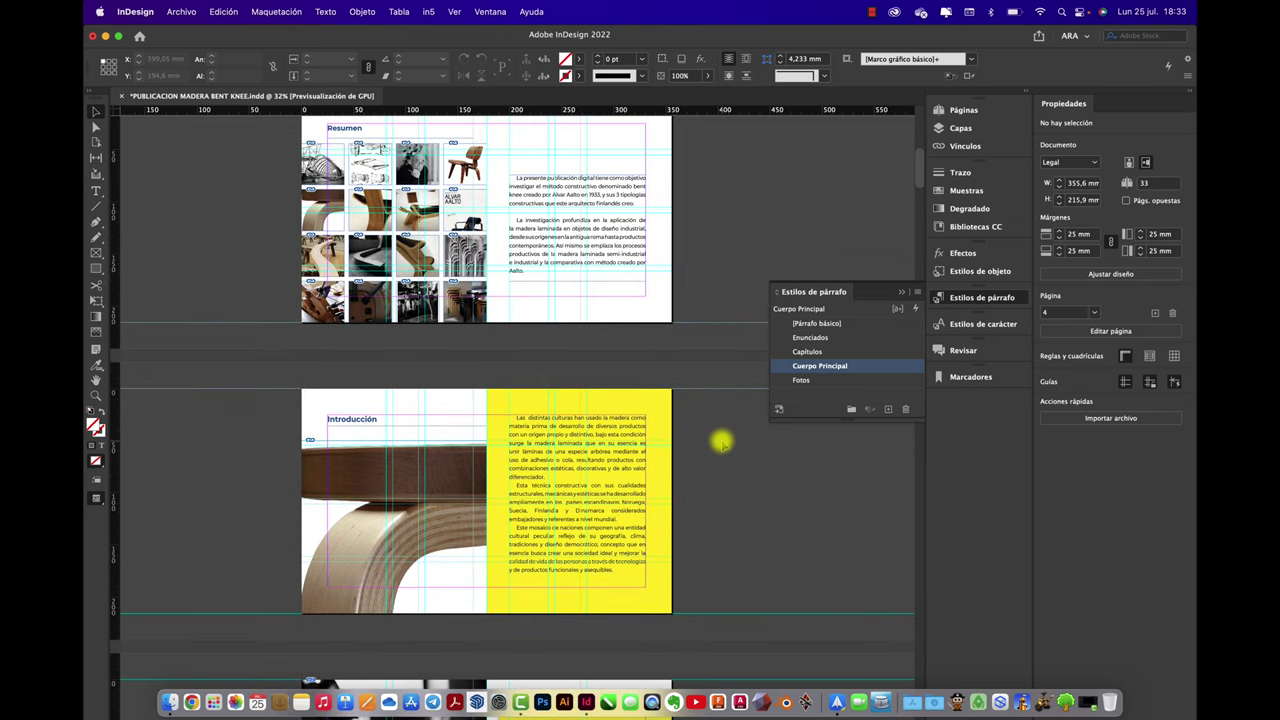
scroll(722, 442, up, 2)
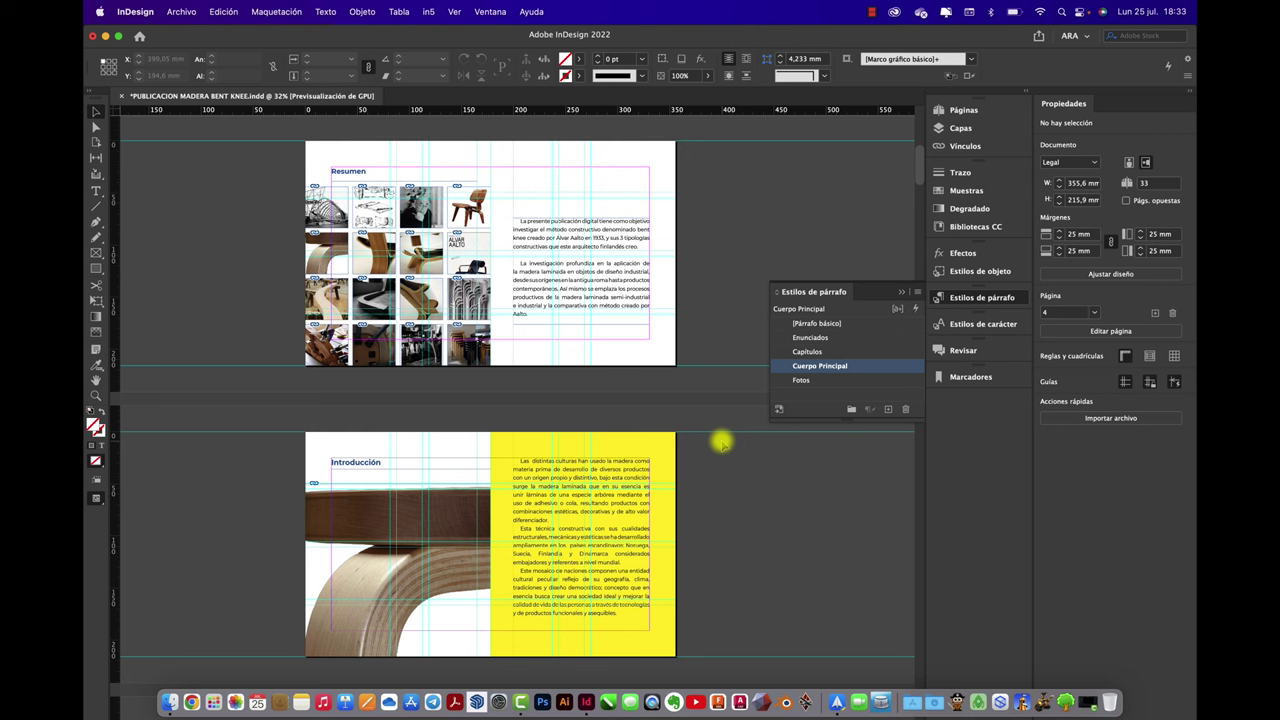
click(608, 231)
scroll(608, 231, up, 5)
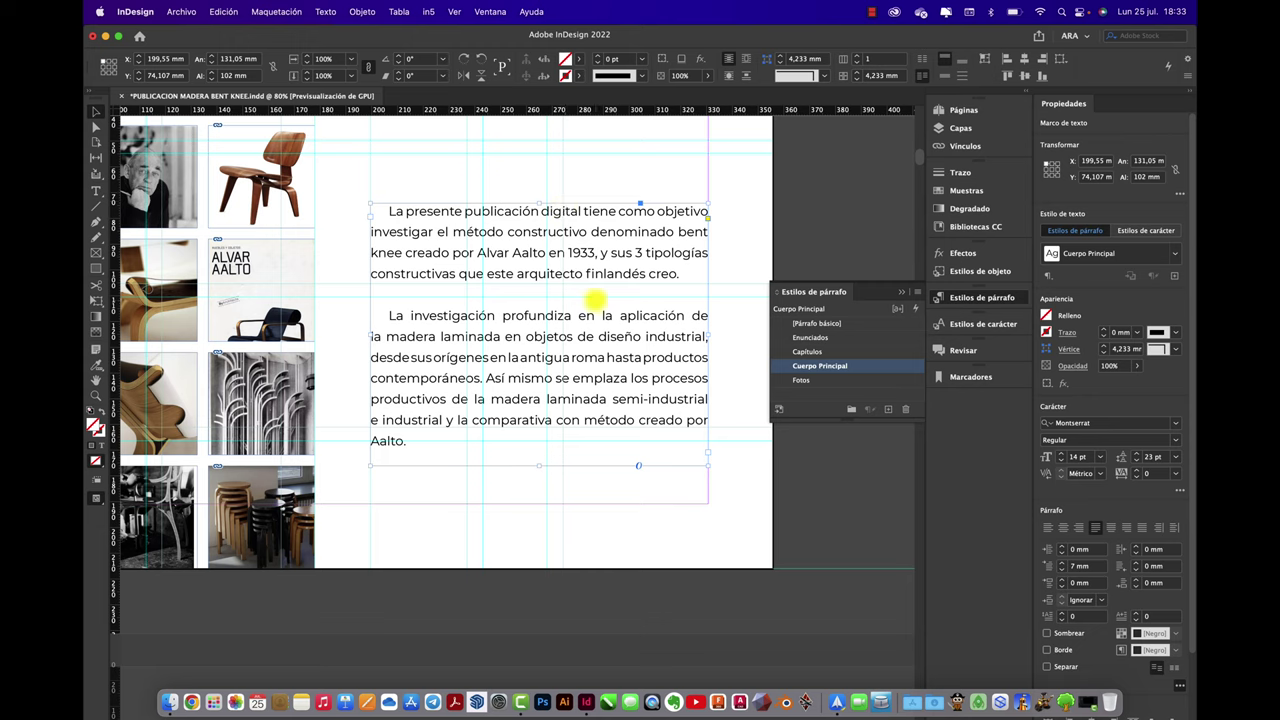
click(902, 291)
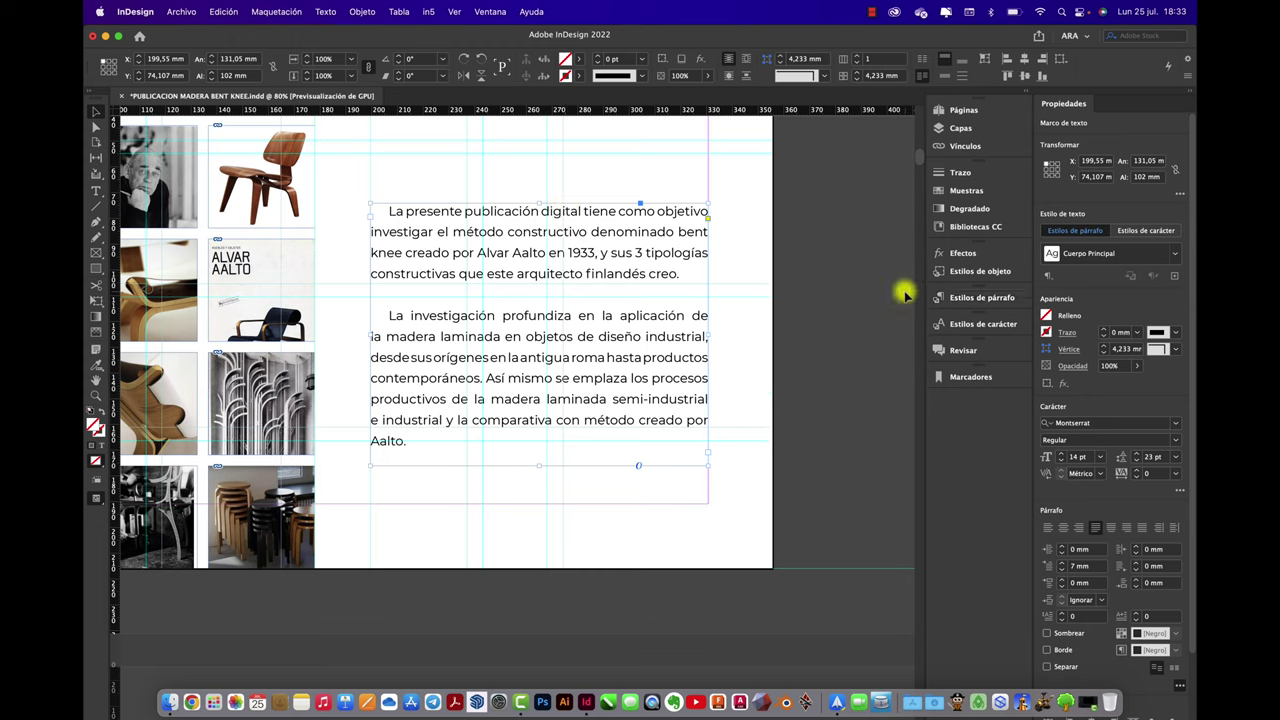
click(957, 300)
click(1072, 36)
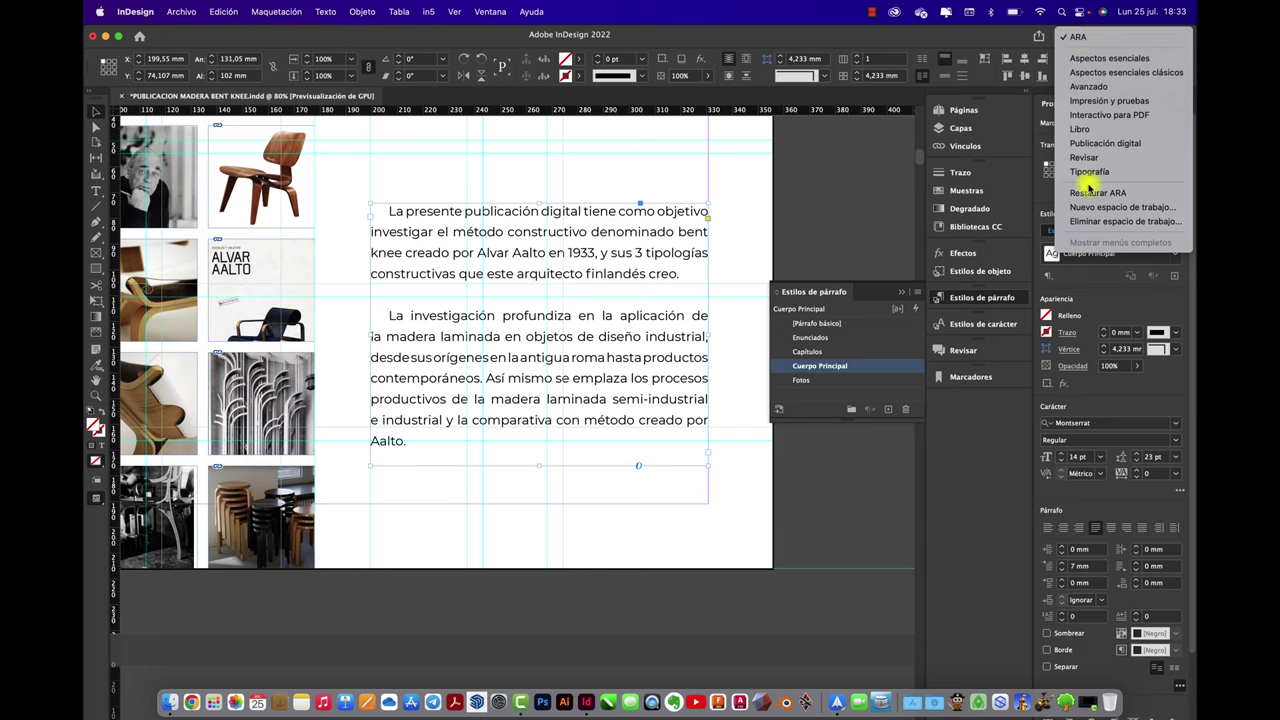
Review the basic character formats of the Cuerpo Principal paragraph style, leaving them as they are.
double_click(817, 367)
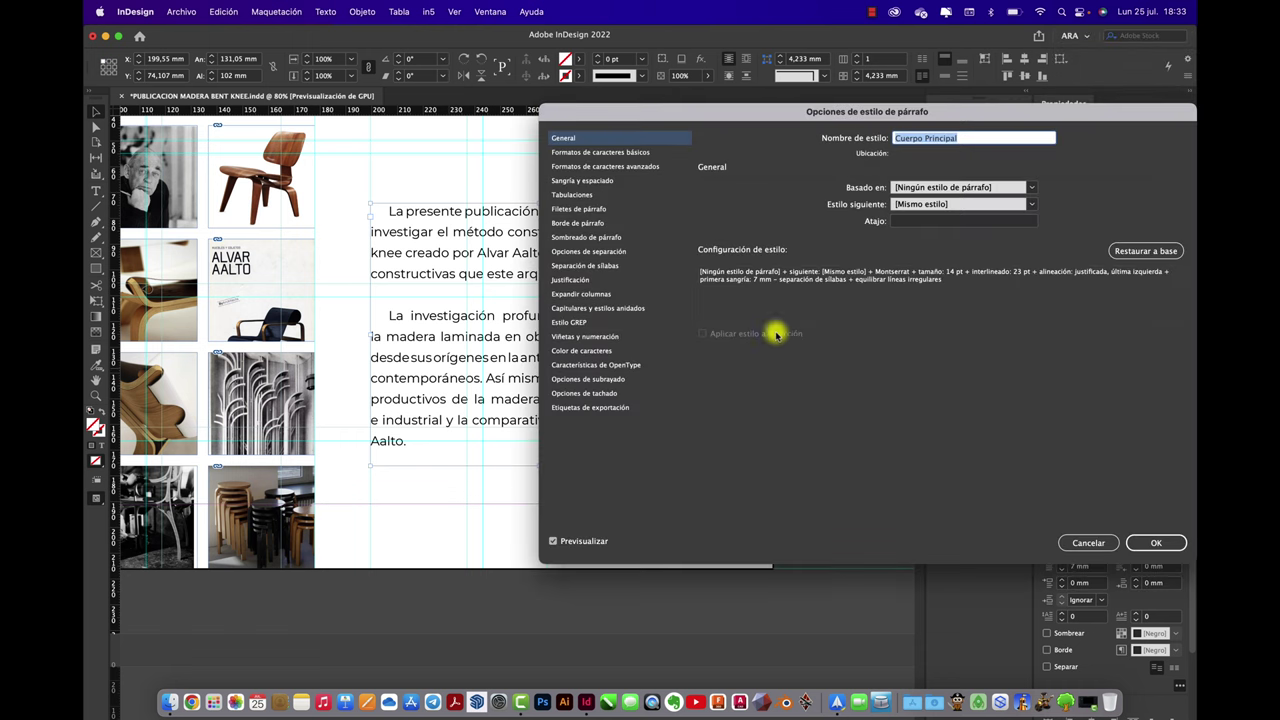
click(646, 153)
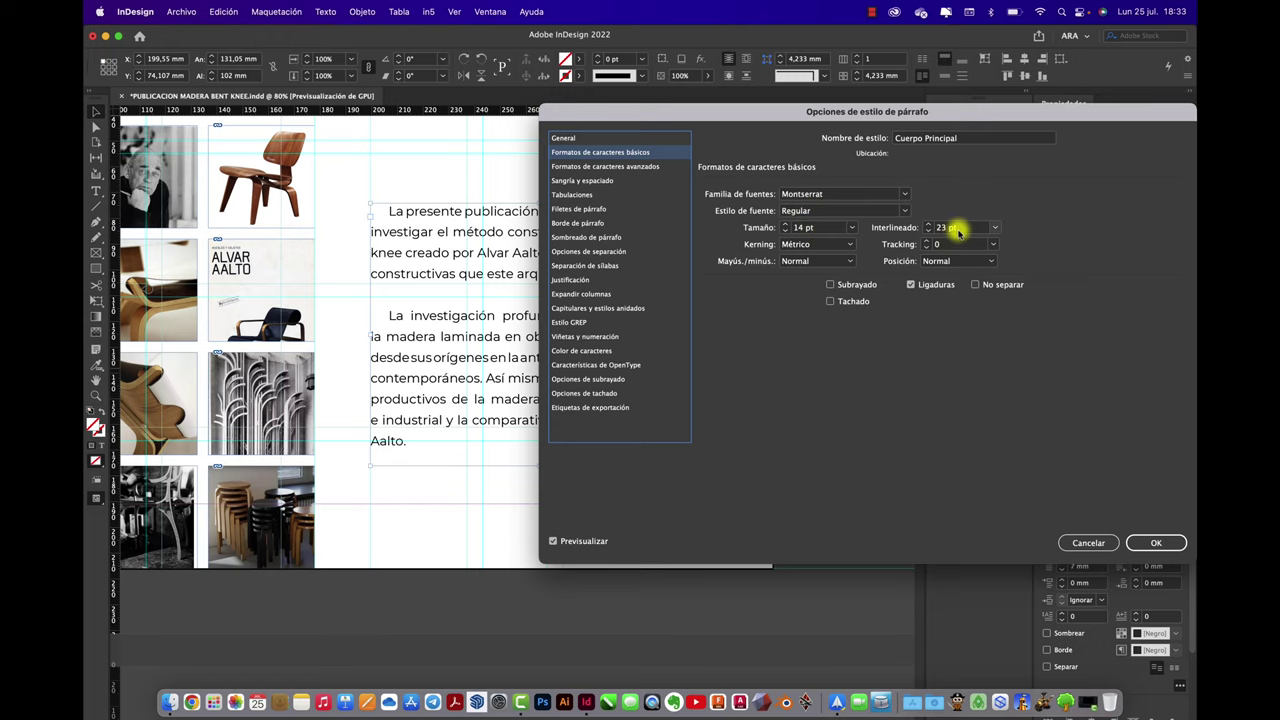
click(1086, 543)
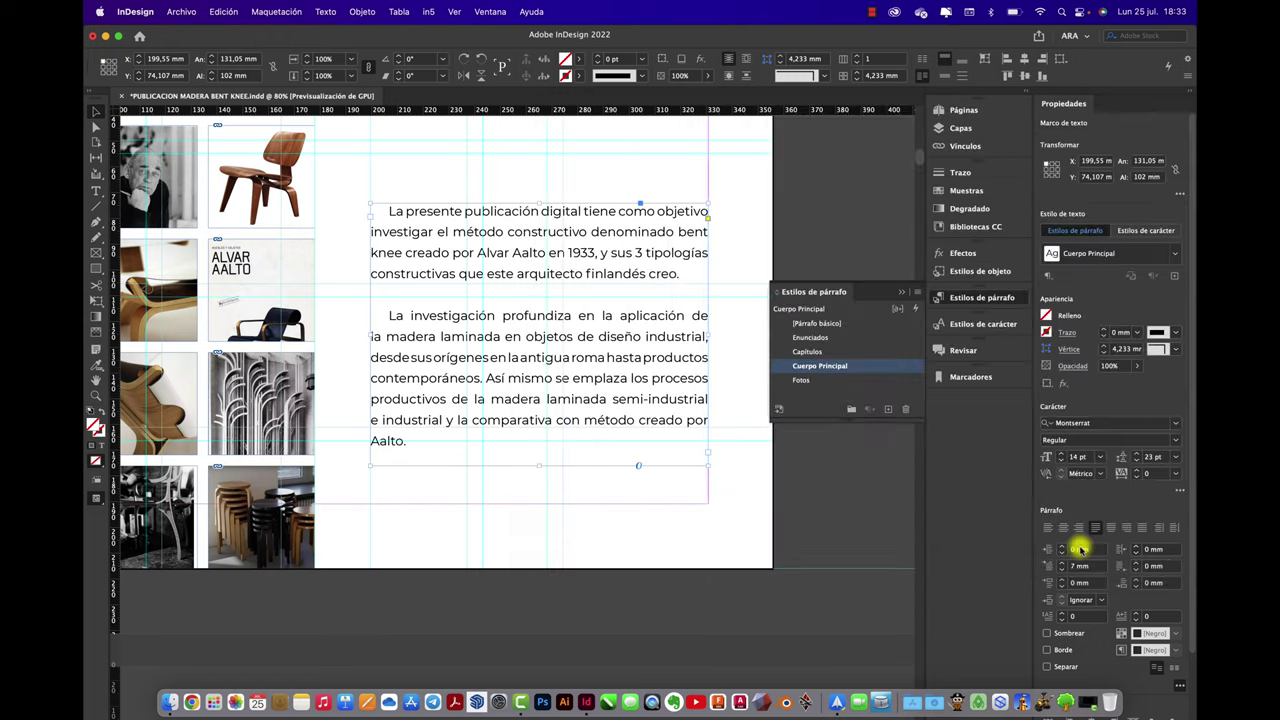
Select the Resumen heading and review the basic character formats of its Capítulos paragraph style without changing them.
scroll(608, 443, down, 4)
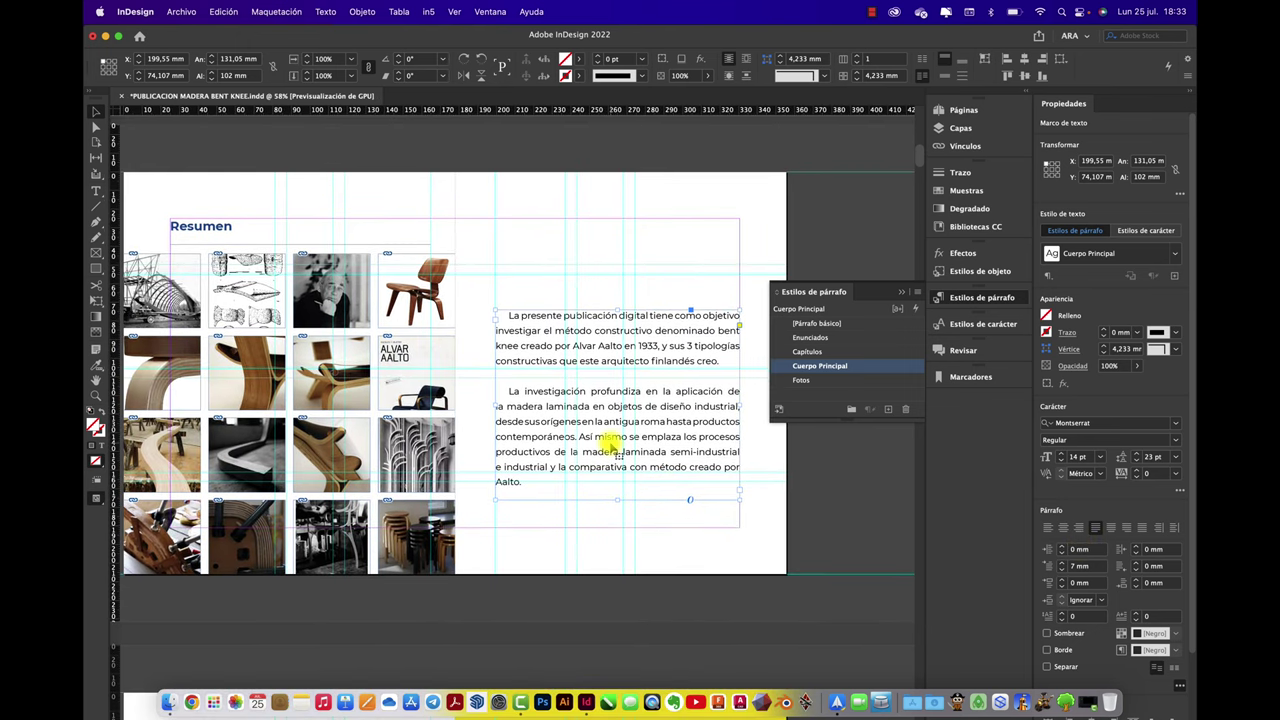
click(228, 228)
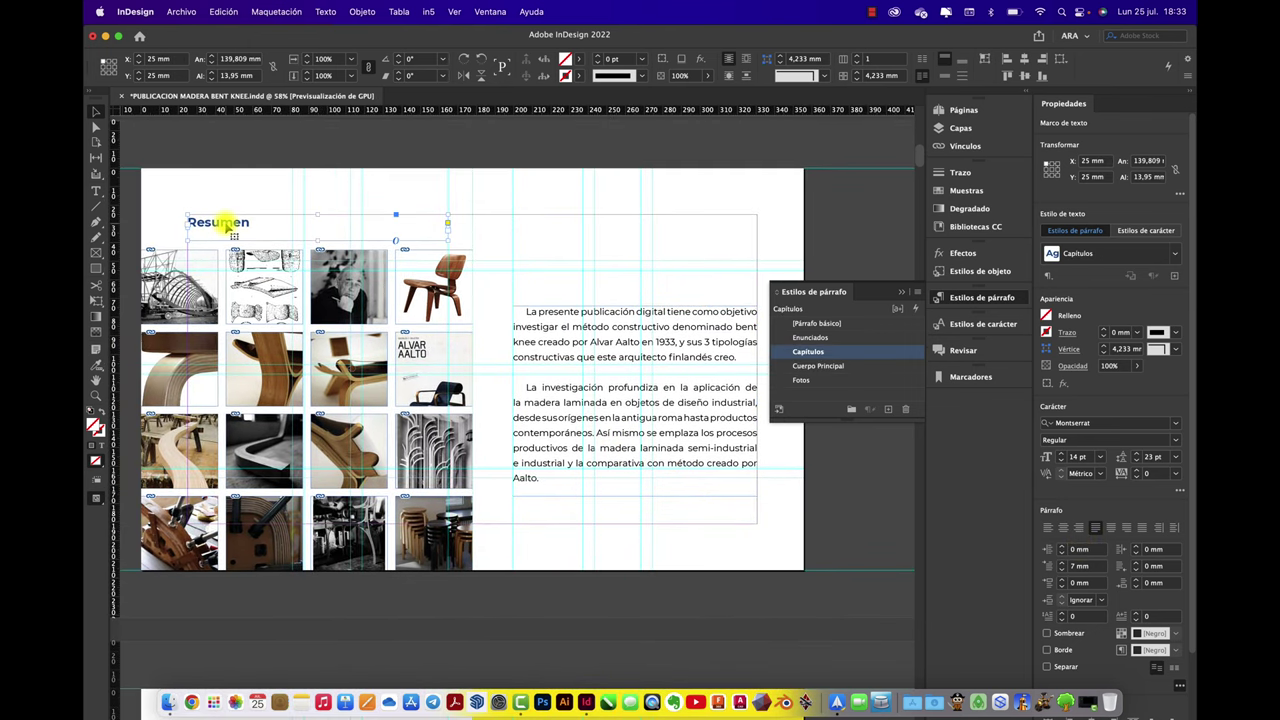
click(802, 352)
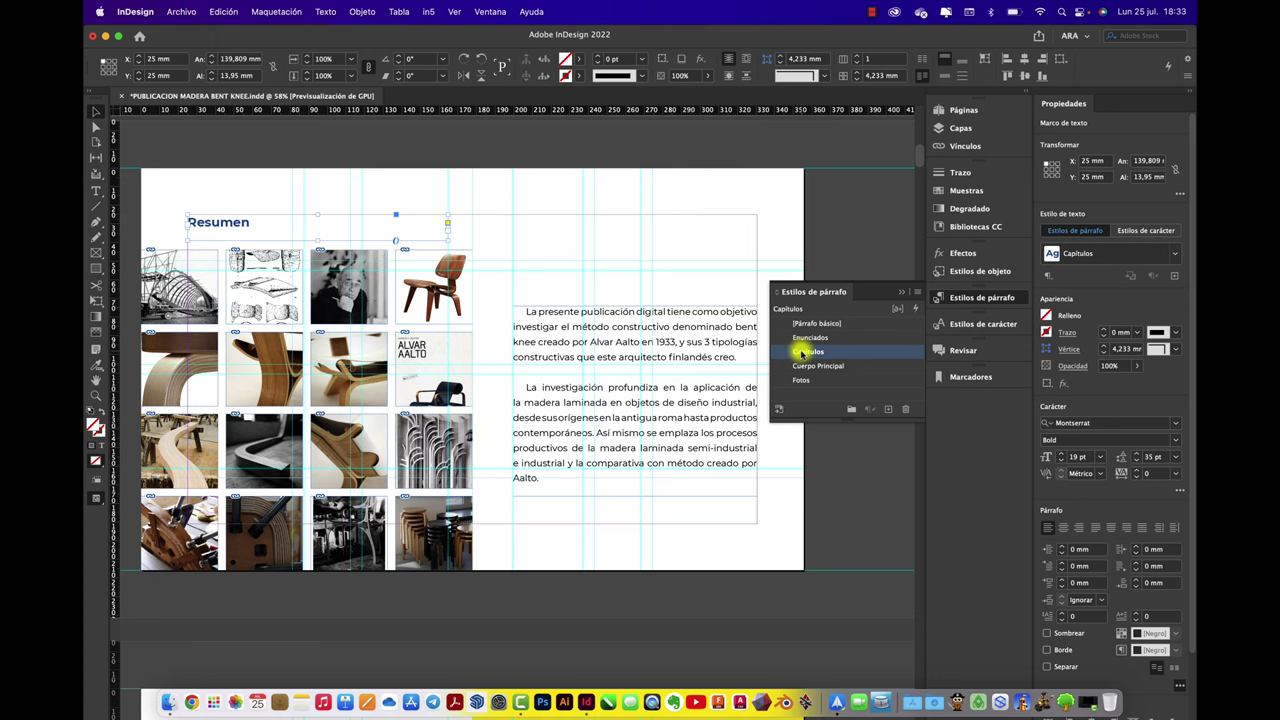
double_click(802, 352)
click(616, 152)
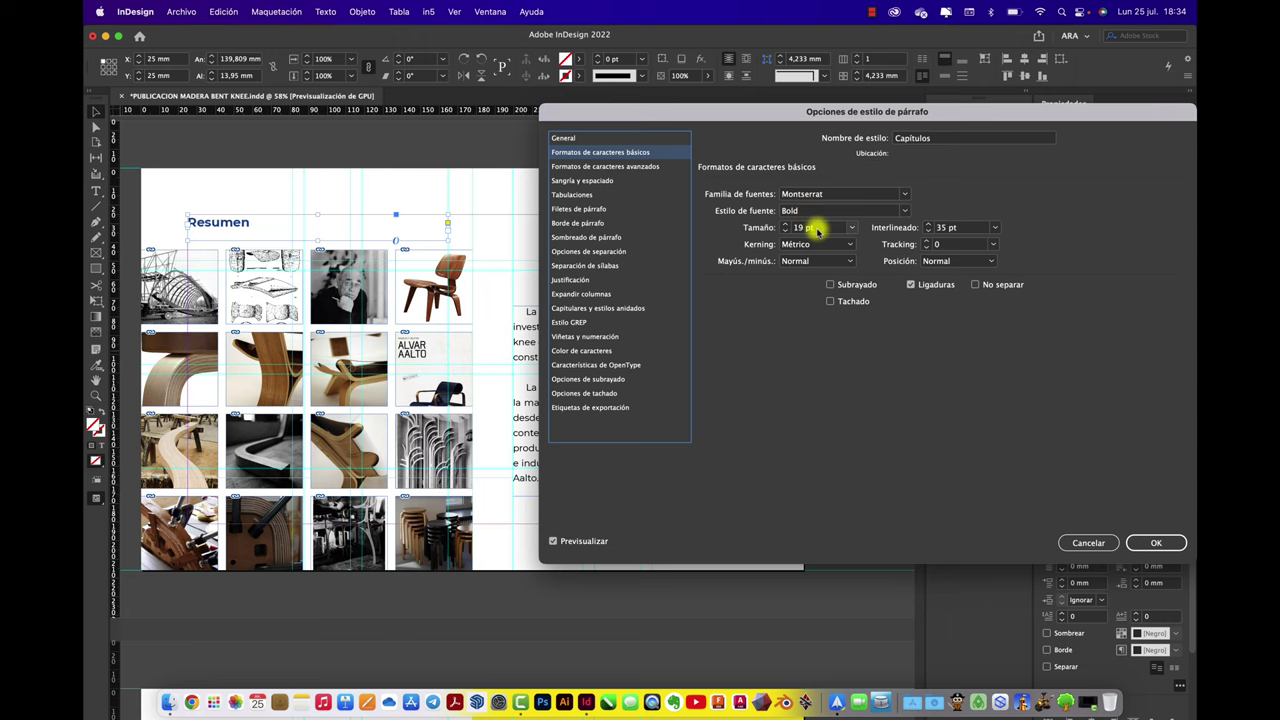
click(1087, 543)
click(822, 467)
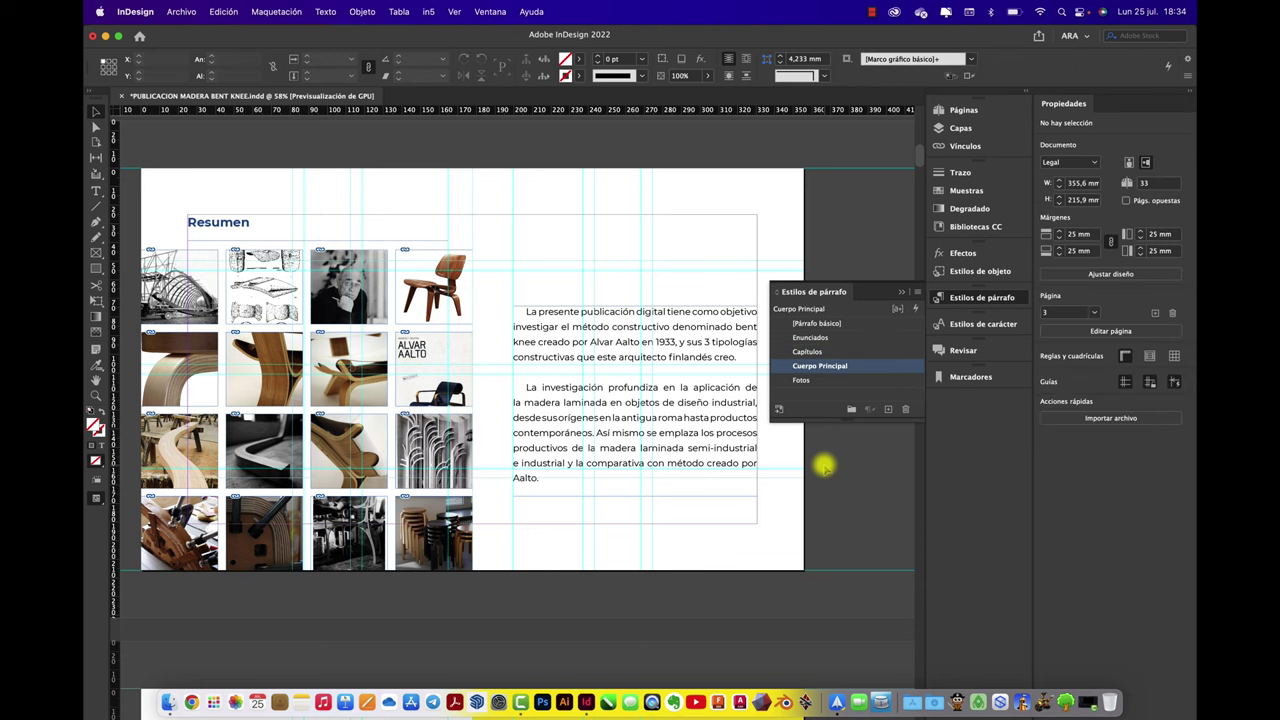
Go through the Capítulos, Cuerpo Principal, Enunciados and Fotos paragraph styles with no text selected.
scroll(822, 467, down, 5)
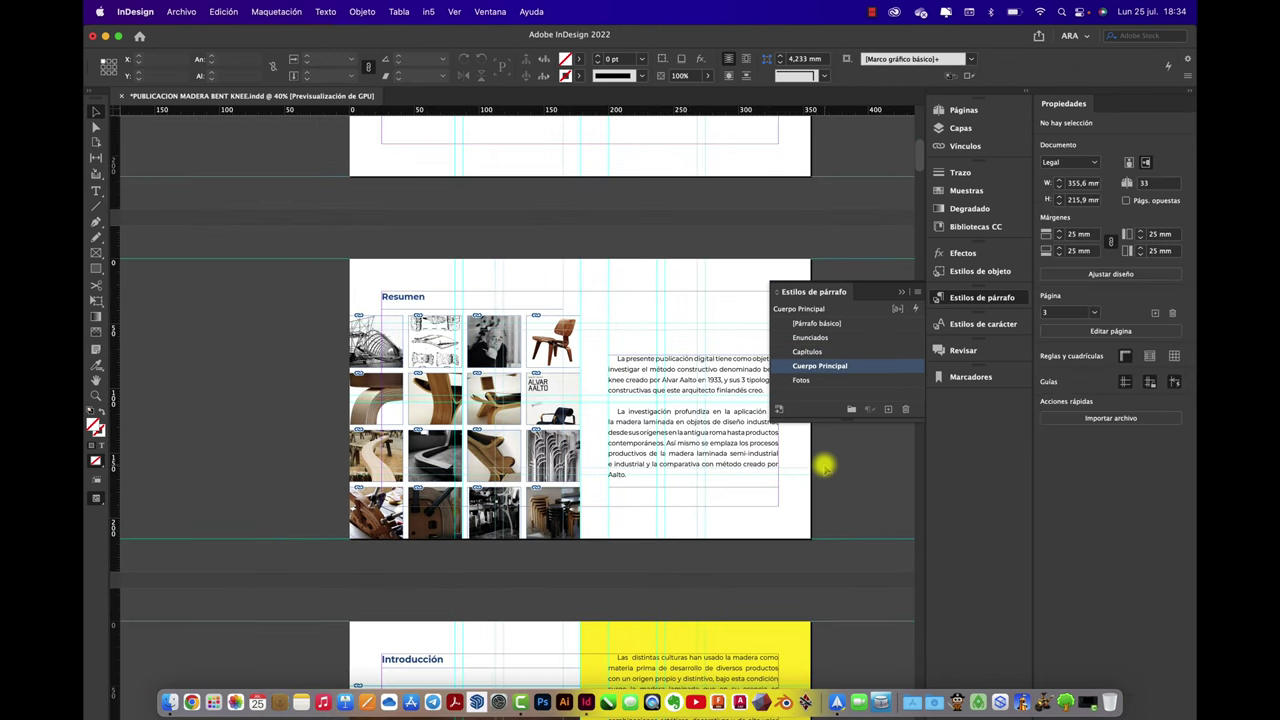
scroll(822, 467, up, 2)
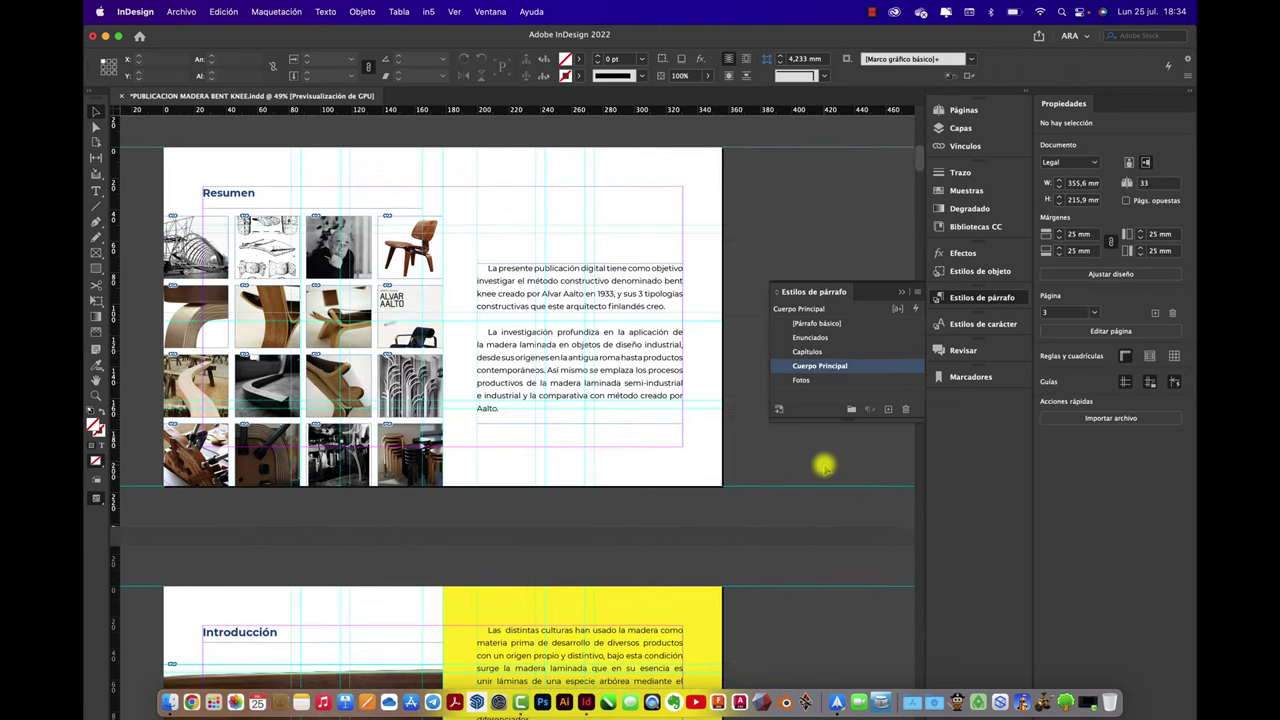
click(808, 352)
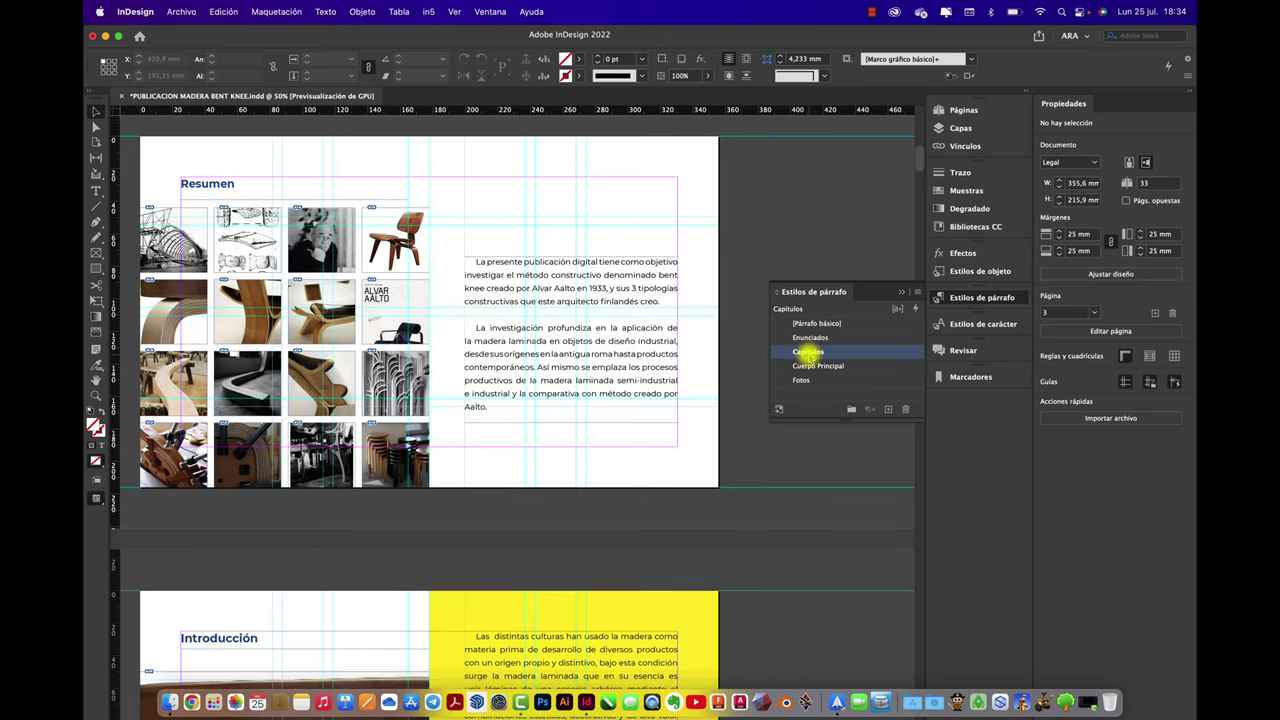
click(808, 366)
click(808, 337)
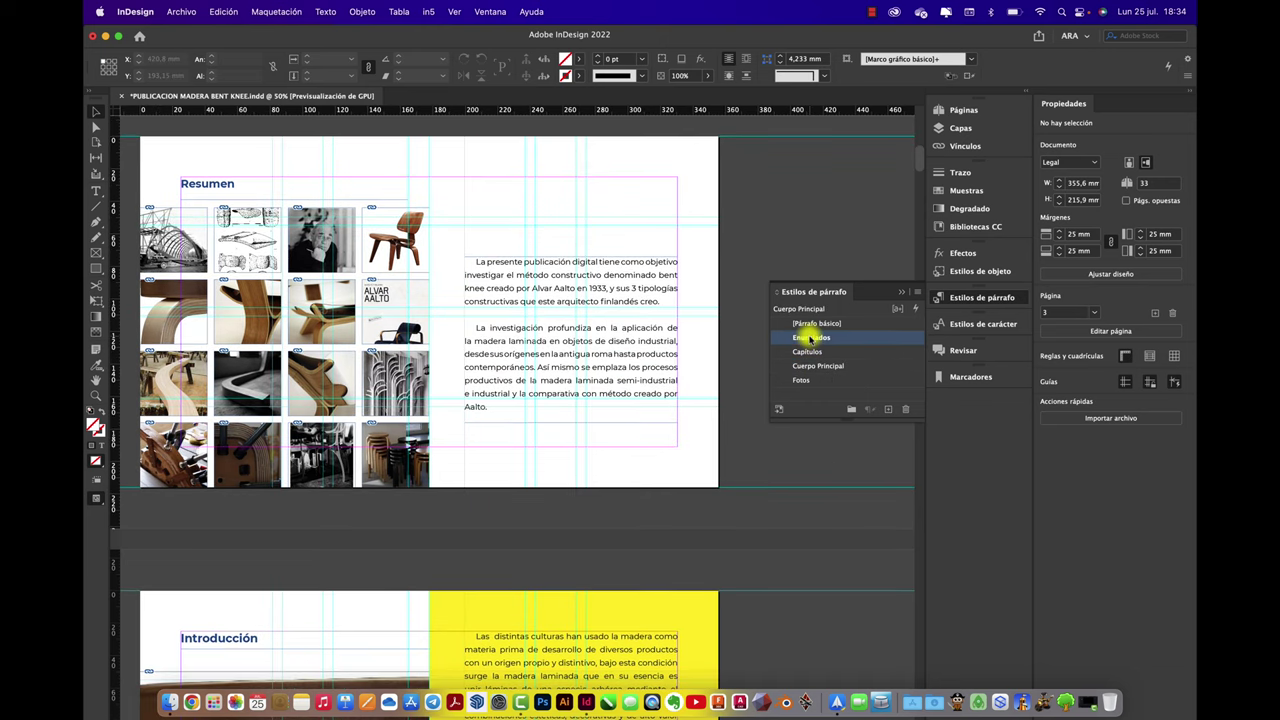
click(796, 380)
Select the photo caption on page 5 to check which paragraph style it uses, and deselect it.
scroll(658, 440, down, 5)
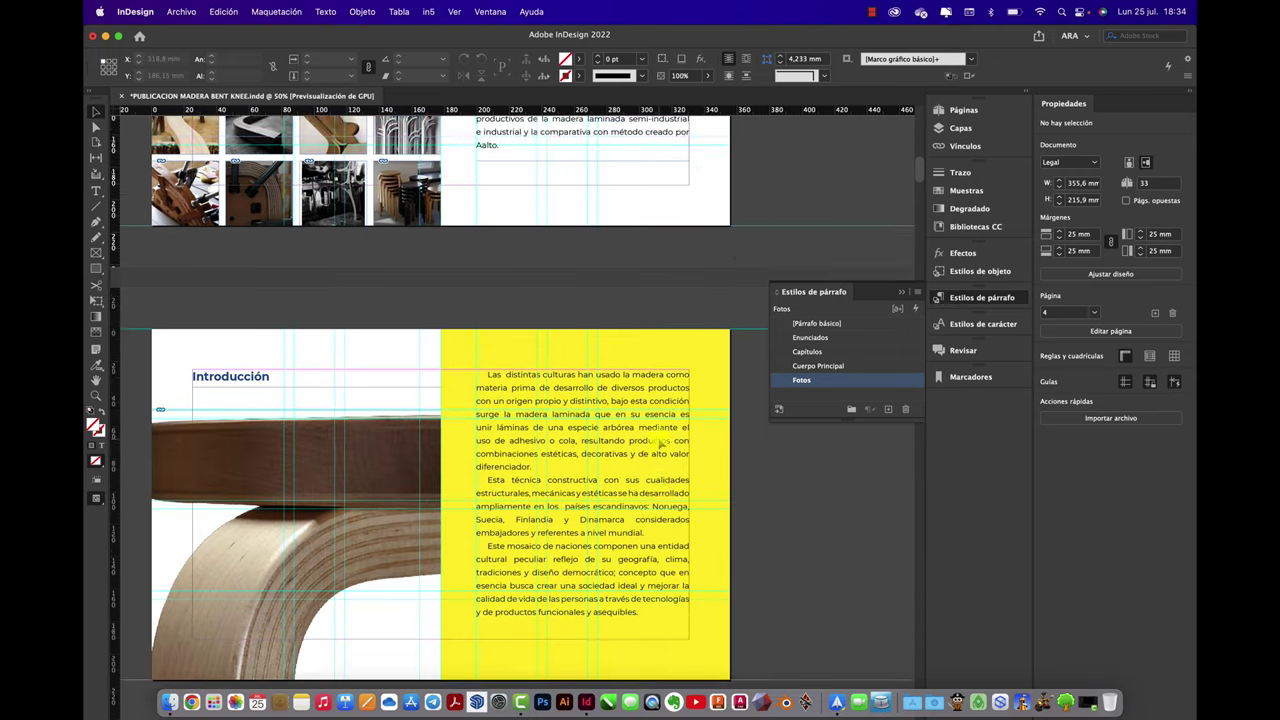
scroll(660, 444, down, 10)
scroll(437, 487, left, 2)
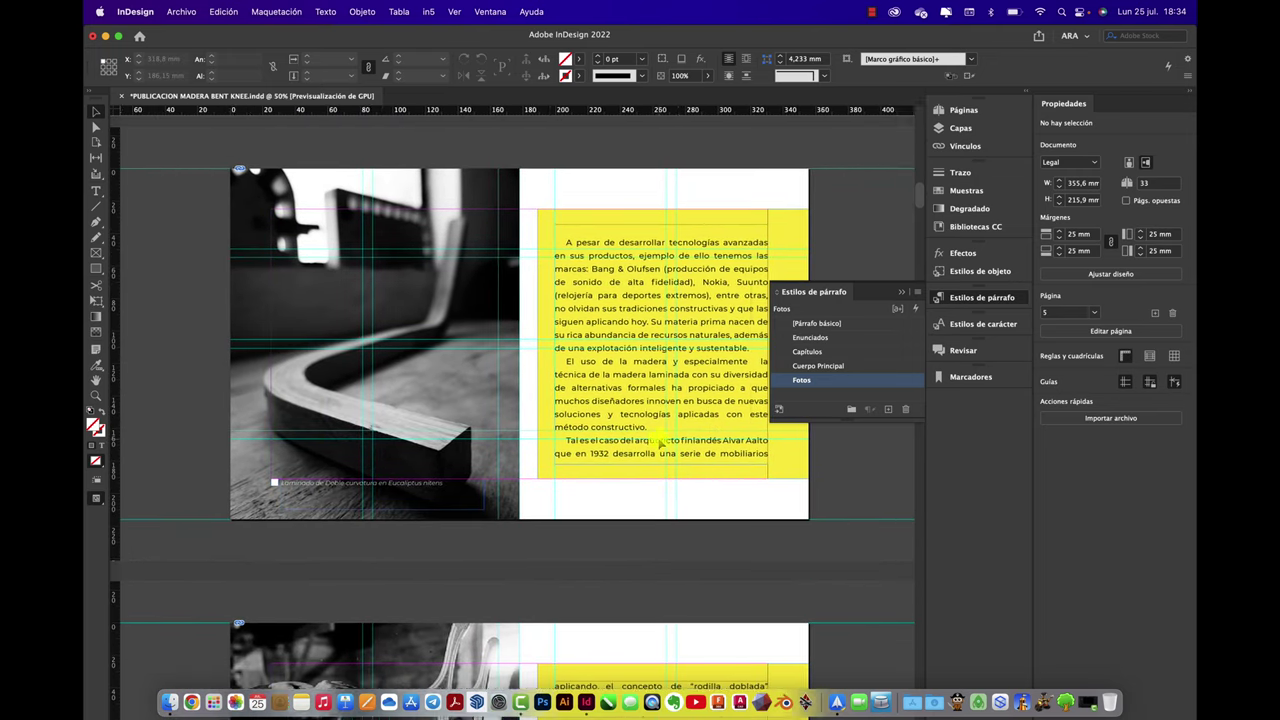
click(438, 487)
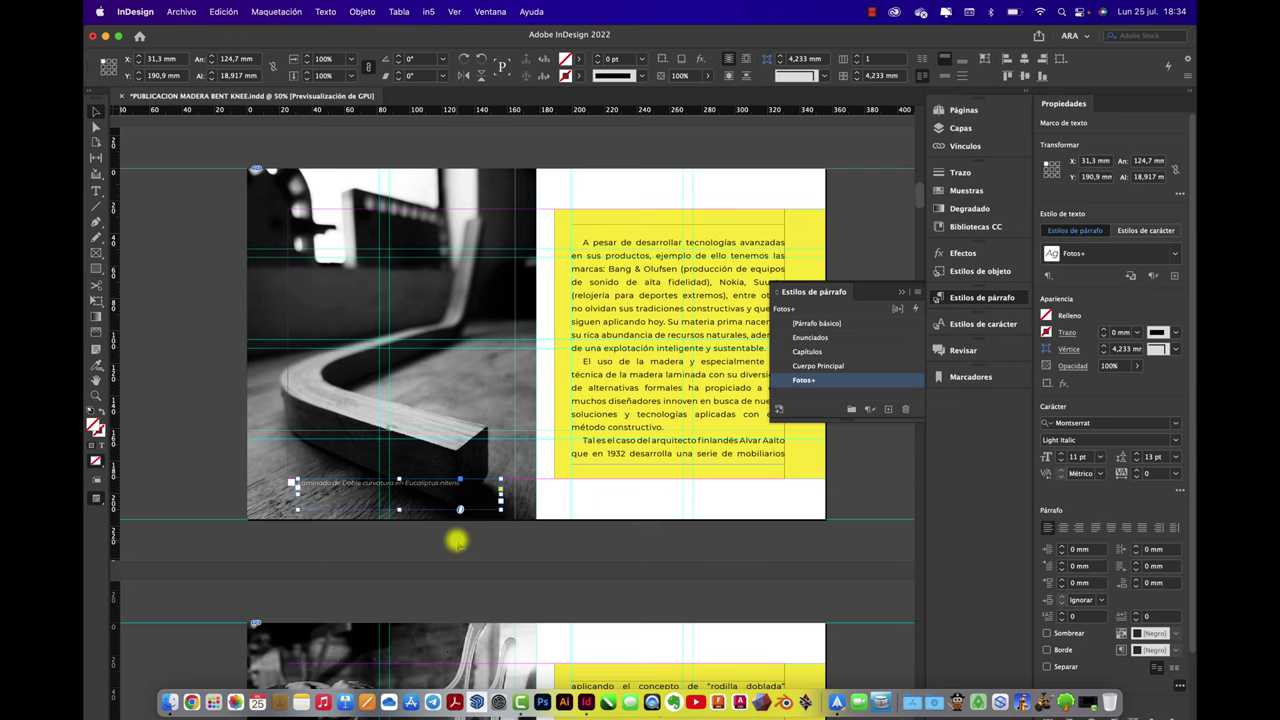
click(456, 541)
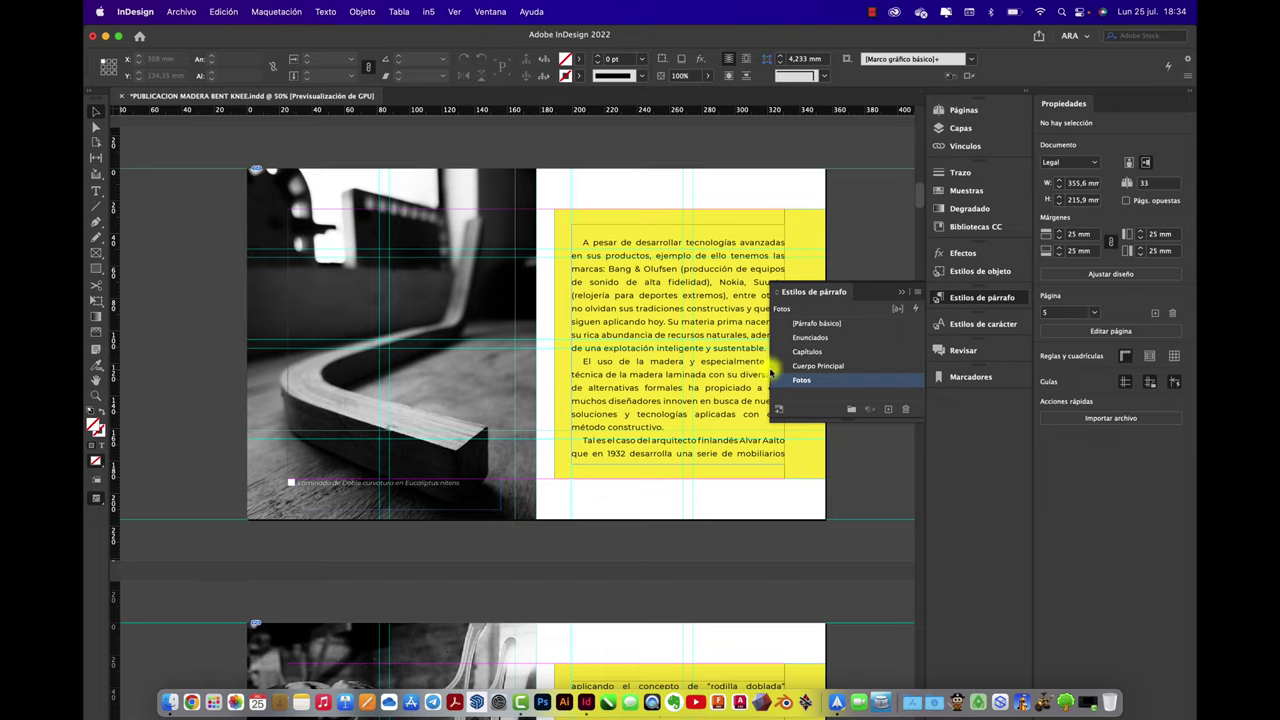
Look through the following pages up to the "Para saber más" note and review the Enunciados style's basic character formats without changing them.
scroll(590, 462, down, 5)
scroll(595, 462, down, 20)
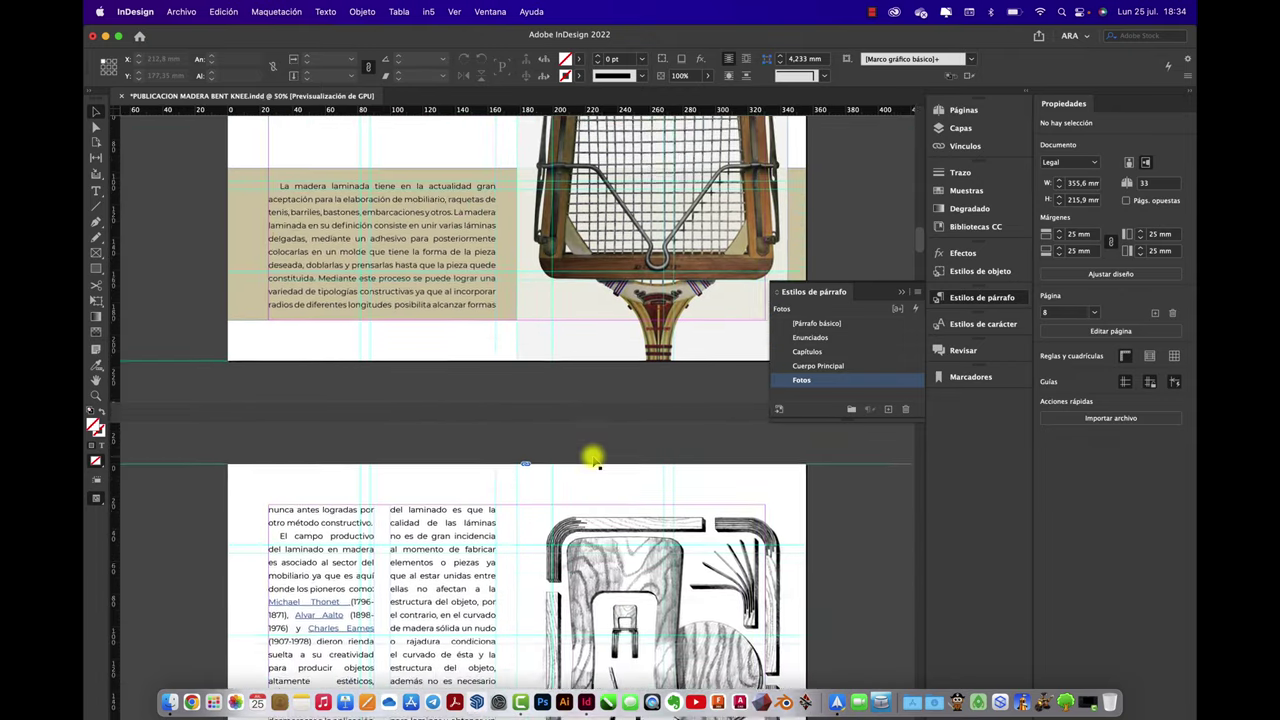
scroll(595, 462, down, 20)
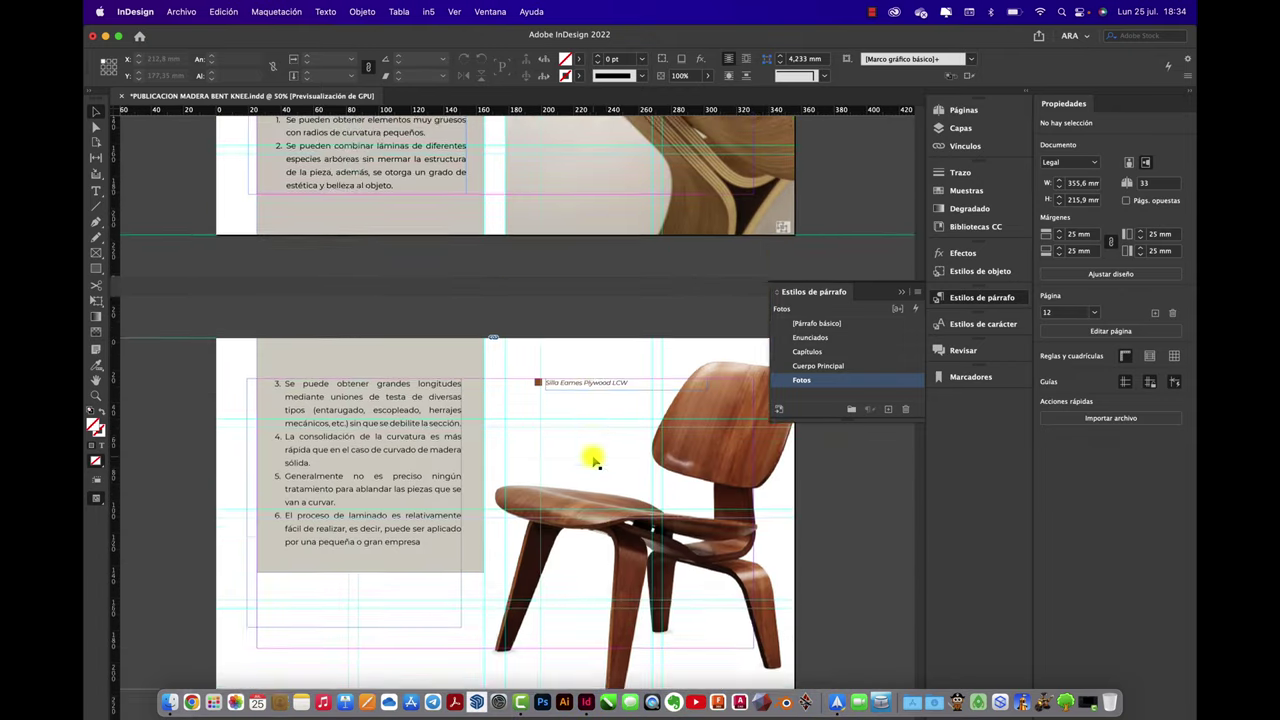
scroll(594, 462, down, 20)
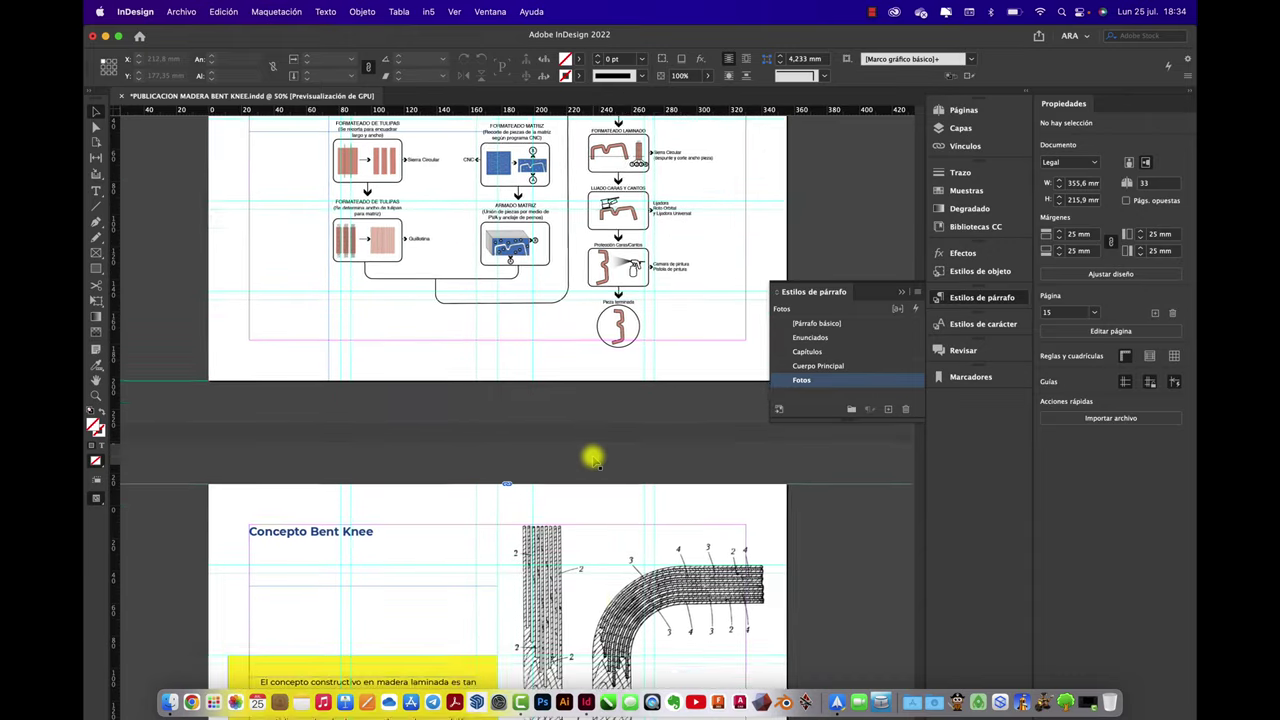
scroll(594, 461, down, 20)
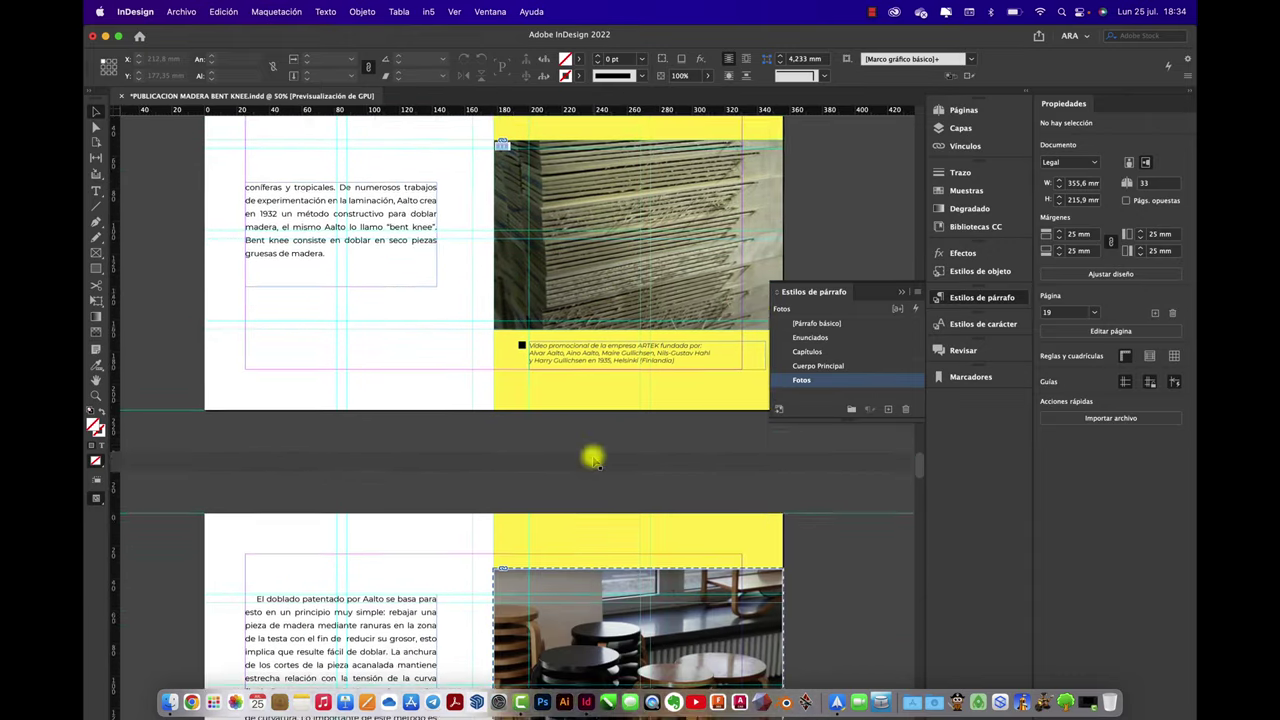
scroll(595, 461, down, 20)
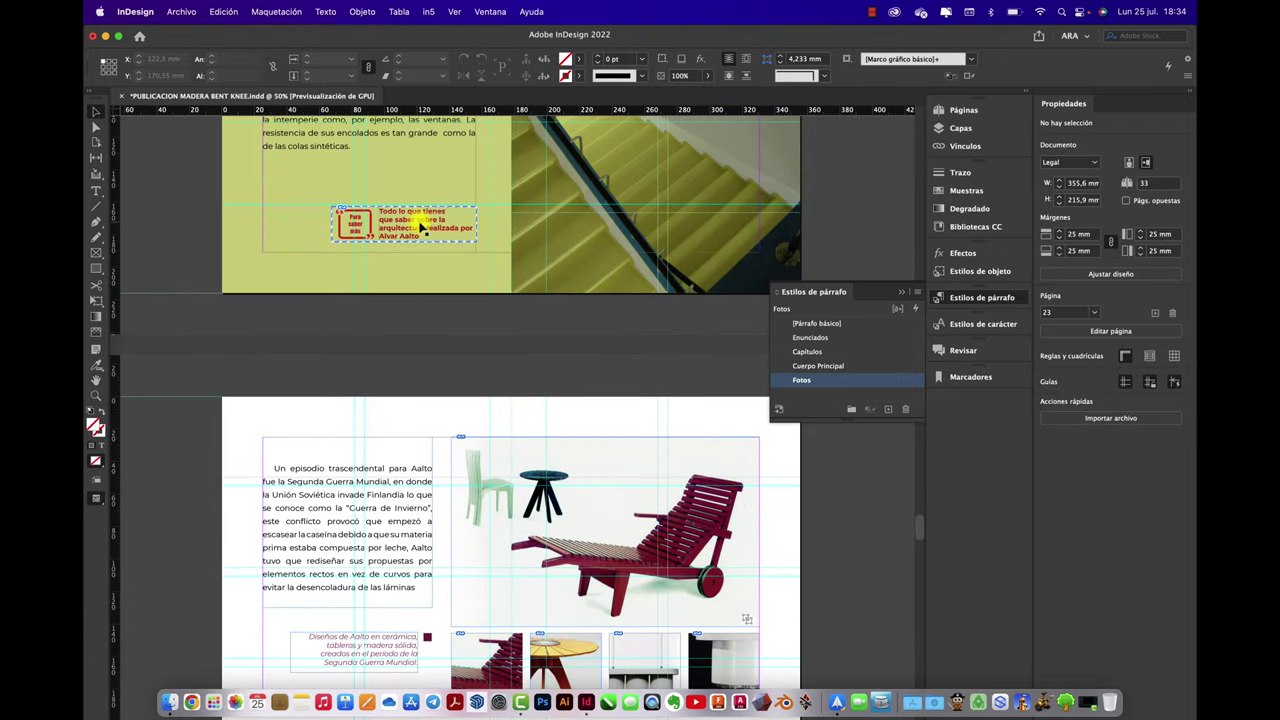
click(802, 340)
click(803, 340)
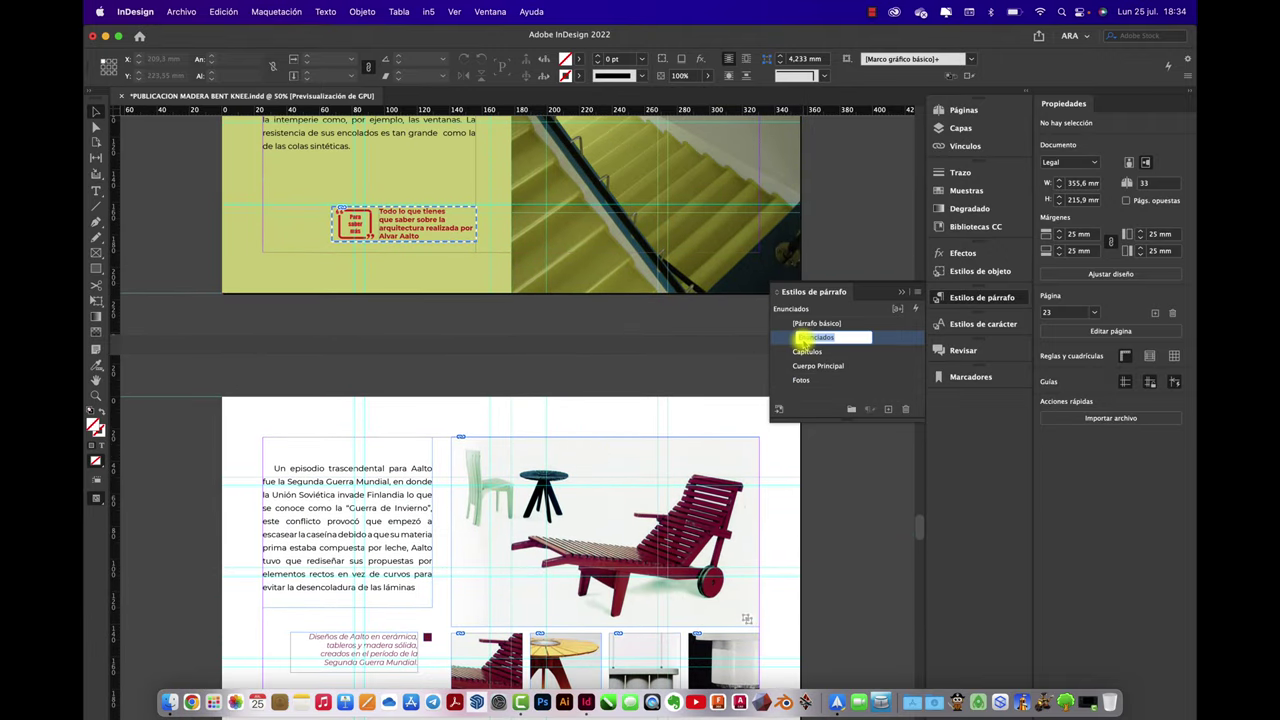
double_click(787, 340)
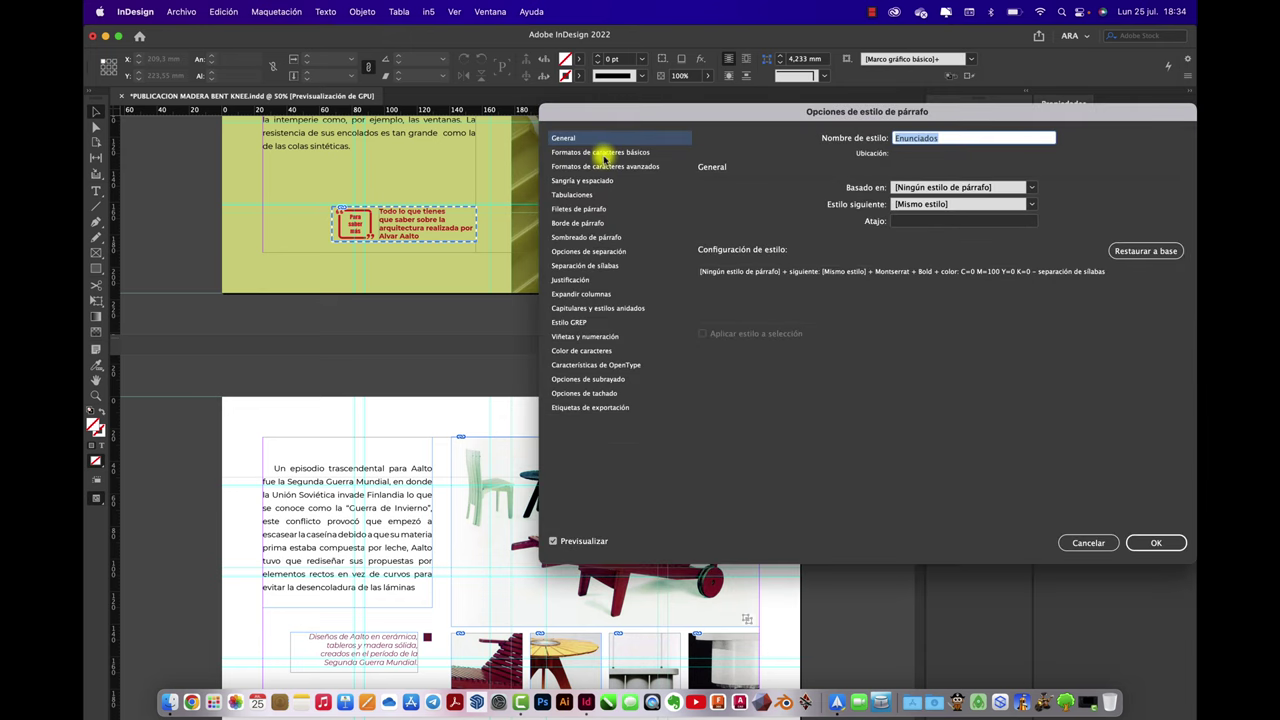
click(604, 153)
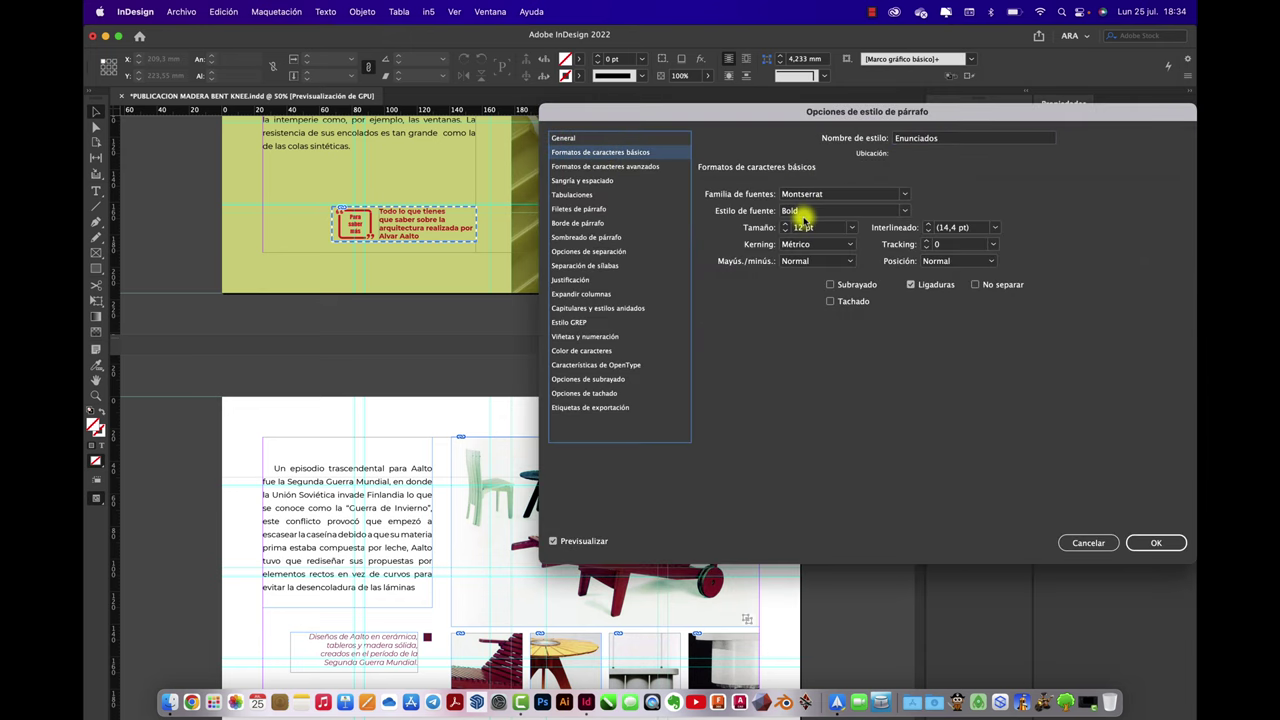
click(1087, 543)
Look back through the publication's pages, returning to the Introducción spread on page 4.
scroll(680, 423, up, 10)
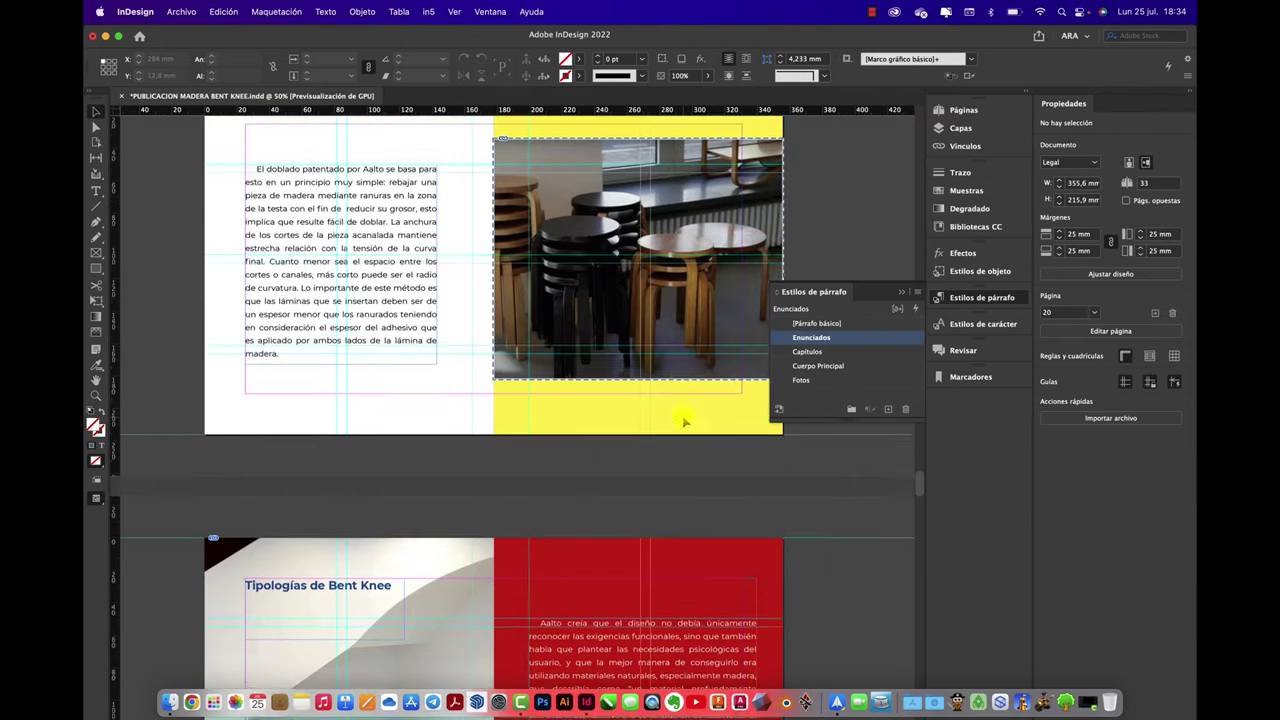
scroll(685, 422, up, 10)
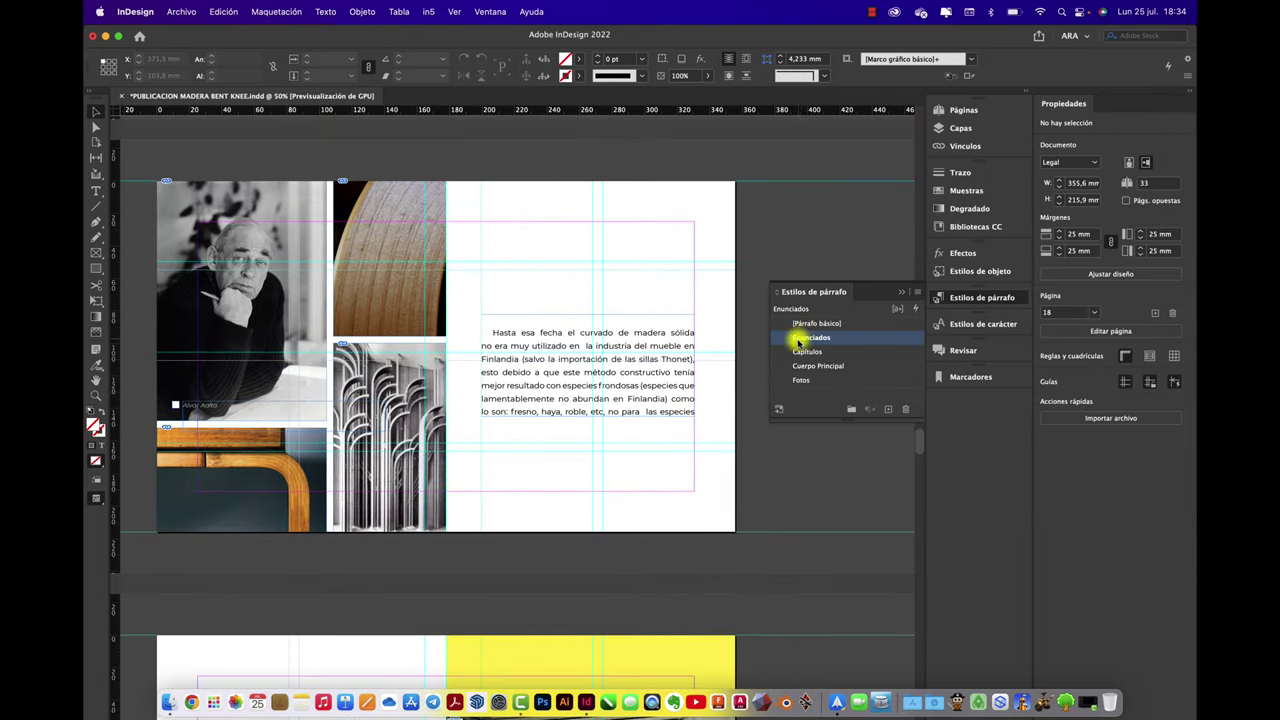
scroll(665, 400, up, 10)
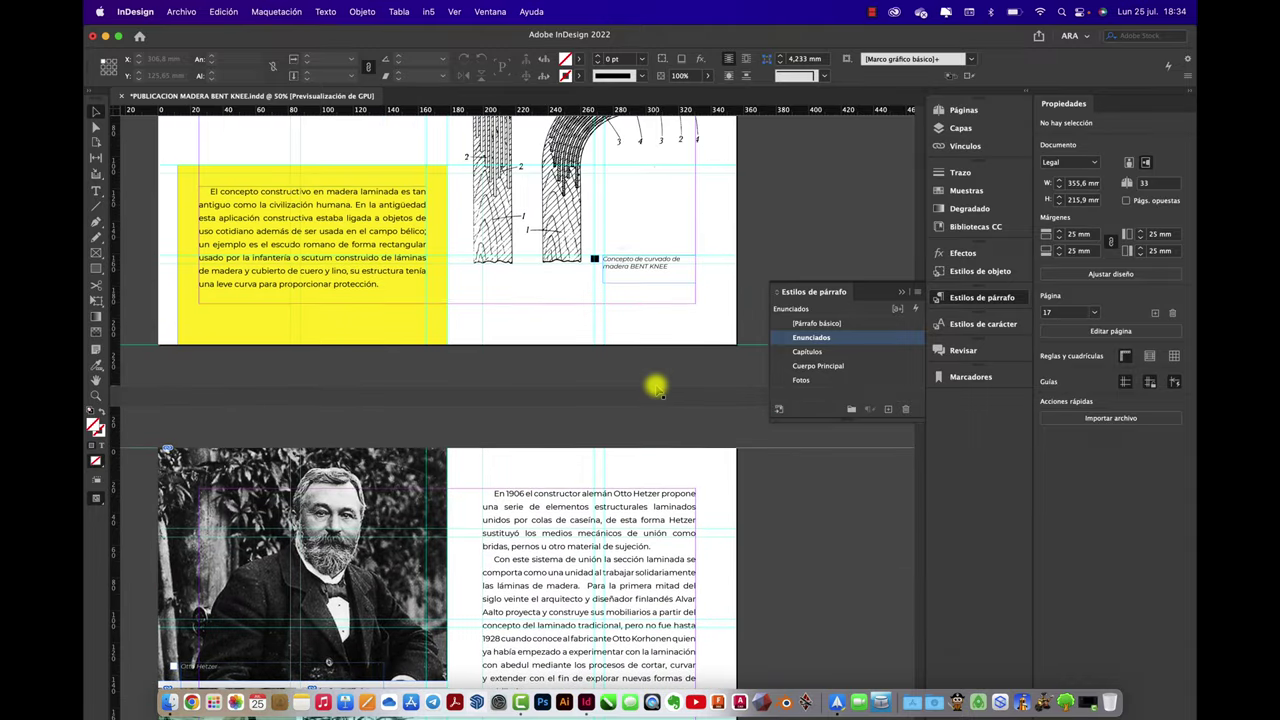
scroll(655, 390, up, 15)
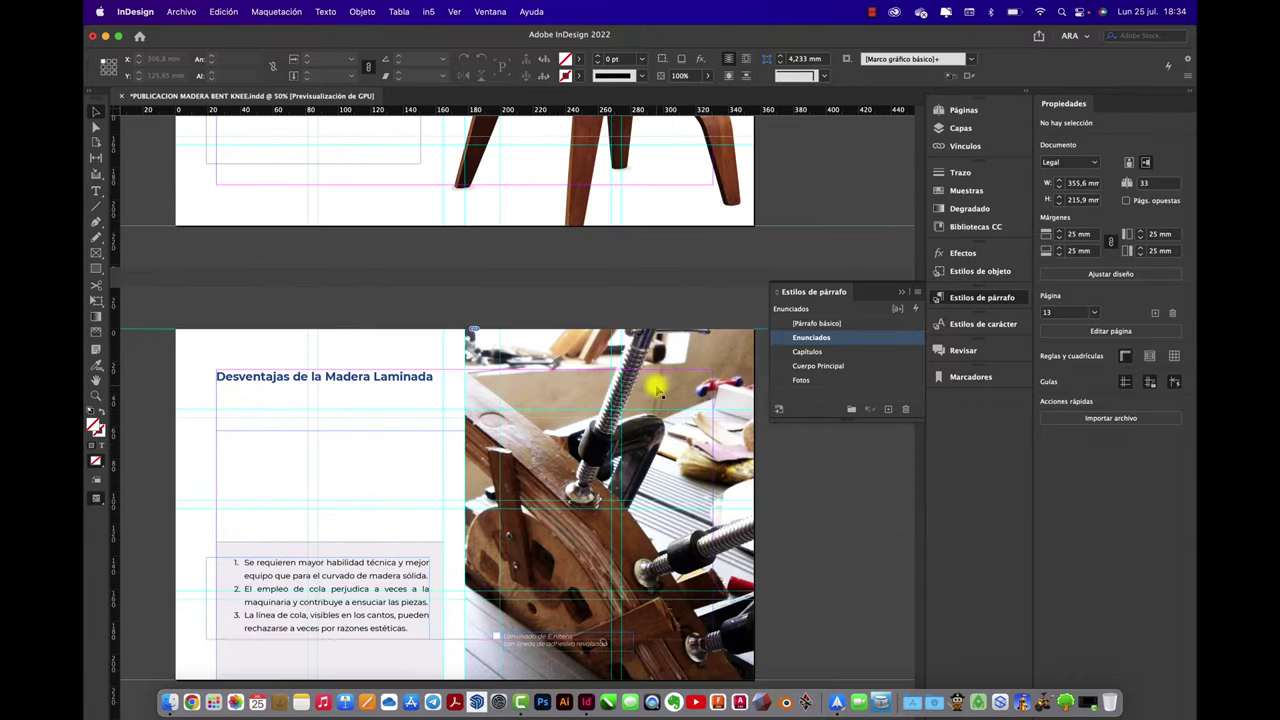
scroll(655, 390, up, 15)
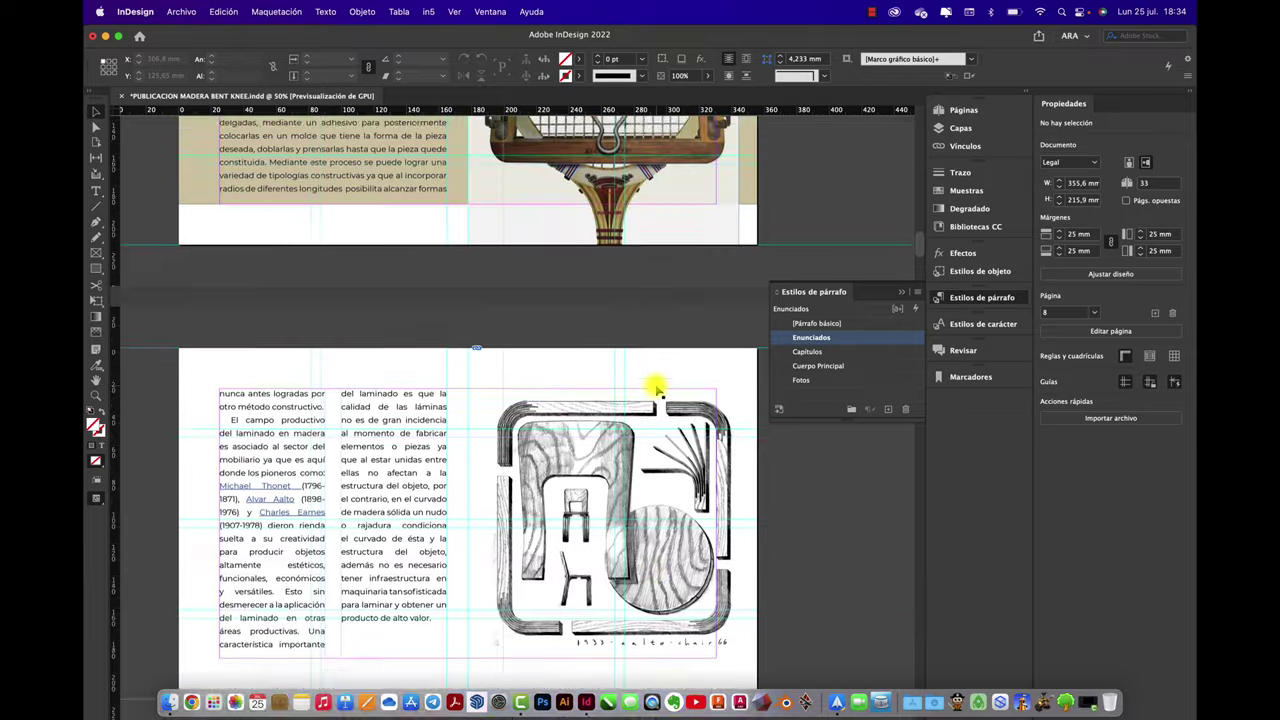
scroll(657, 390, up, 15)
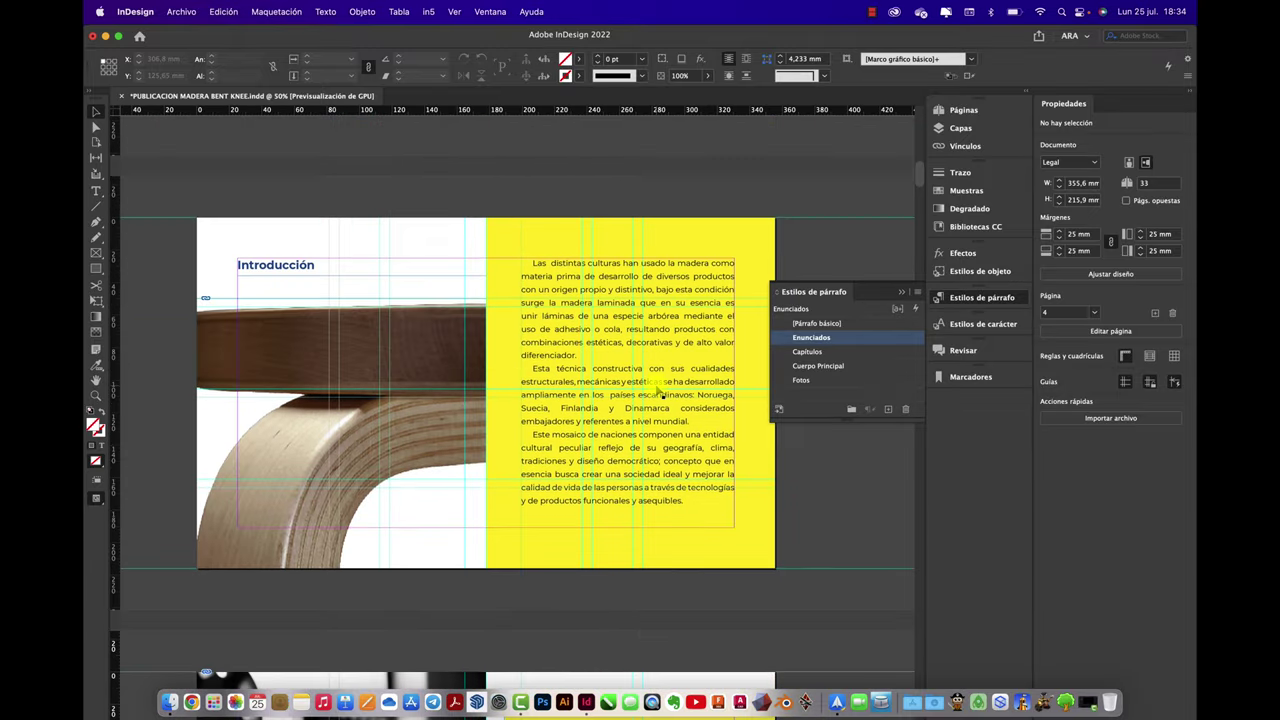
Start a table of contents for the blank page 2, remove Capítulos from the included styles and enter the title "Tabla de Contenido".
scroll(657, 390, up, 5)
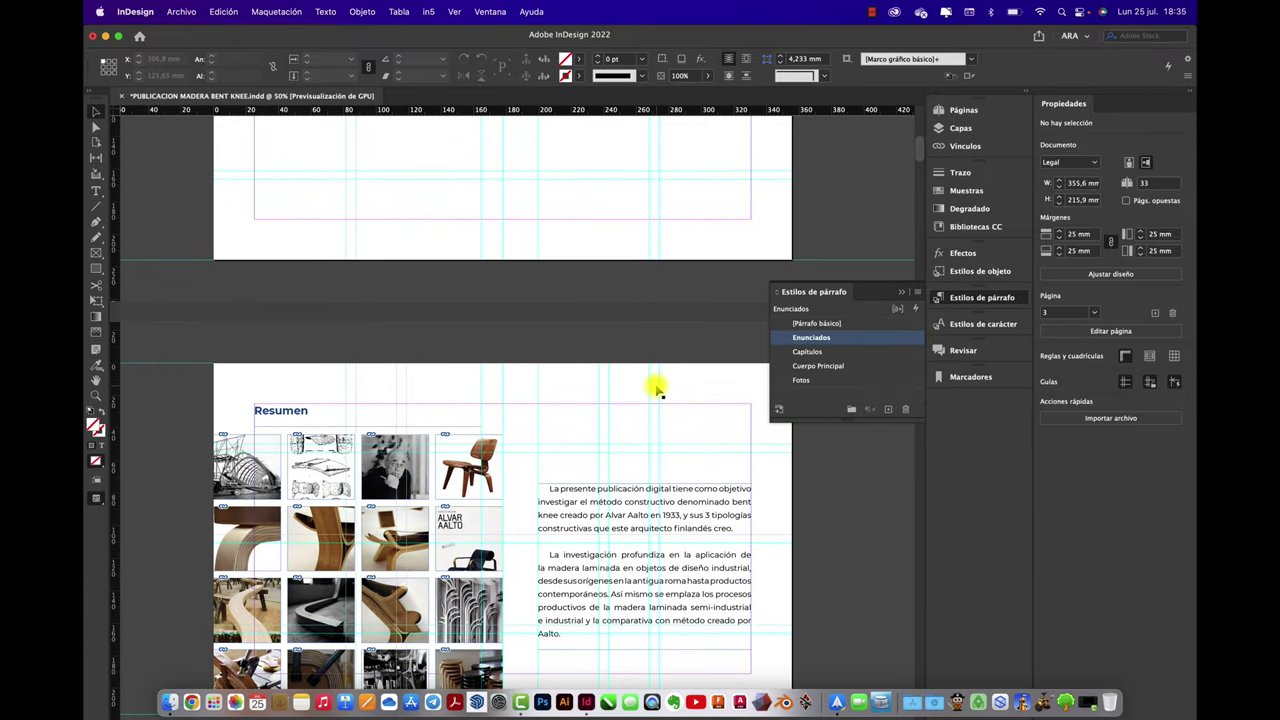
scroll(657, 390, up, 10)
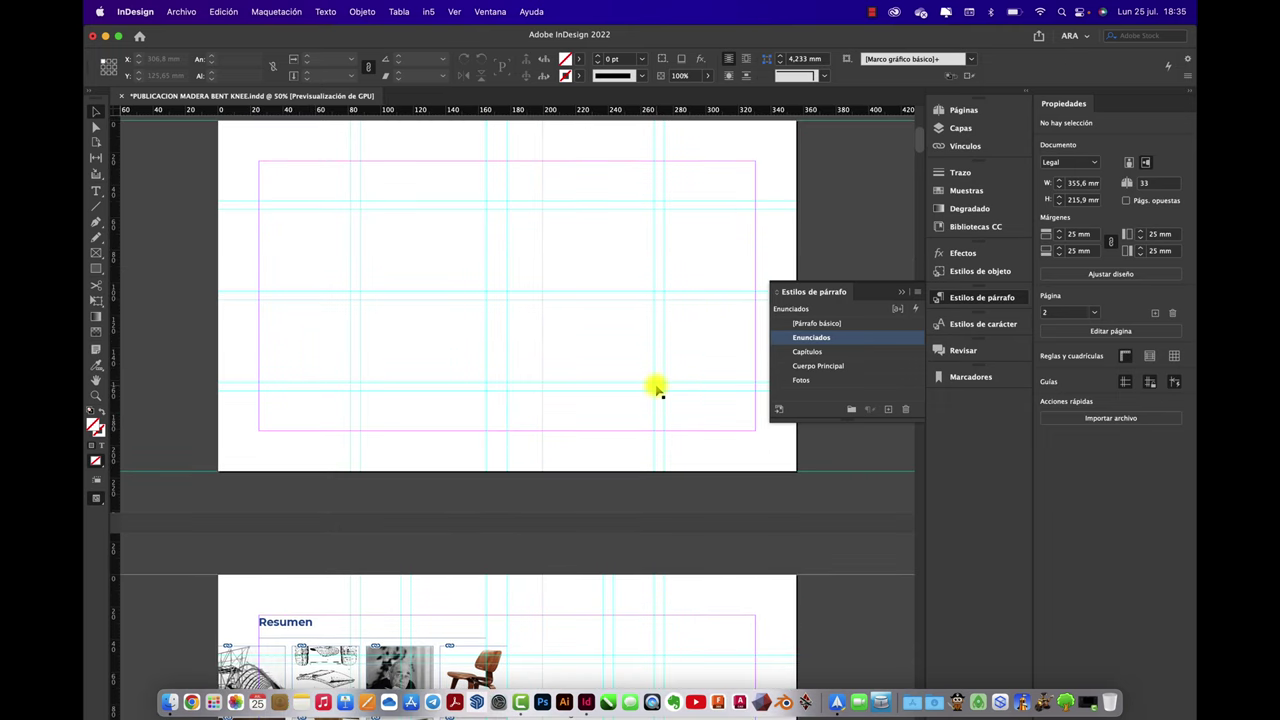
scroll(657, 390, up, 3)
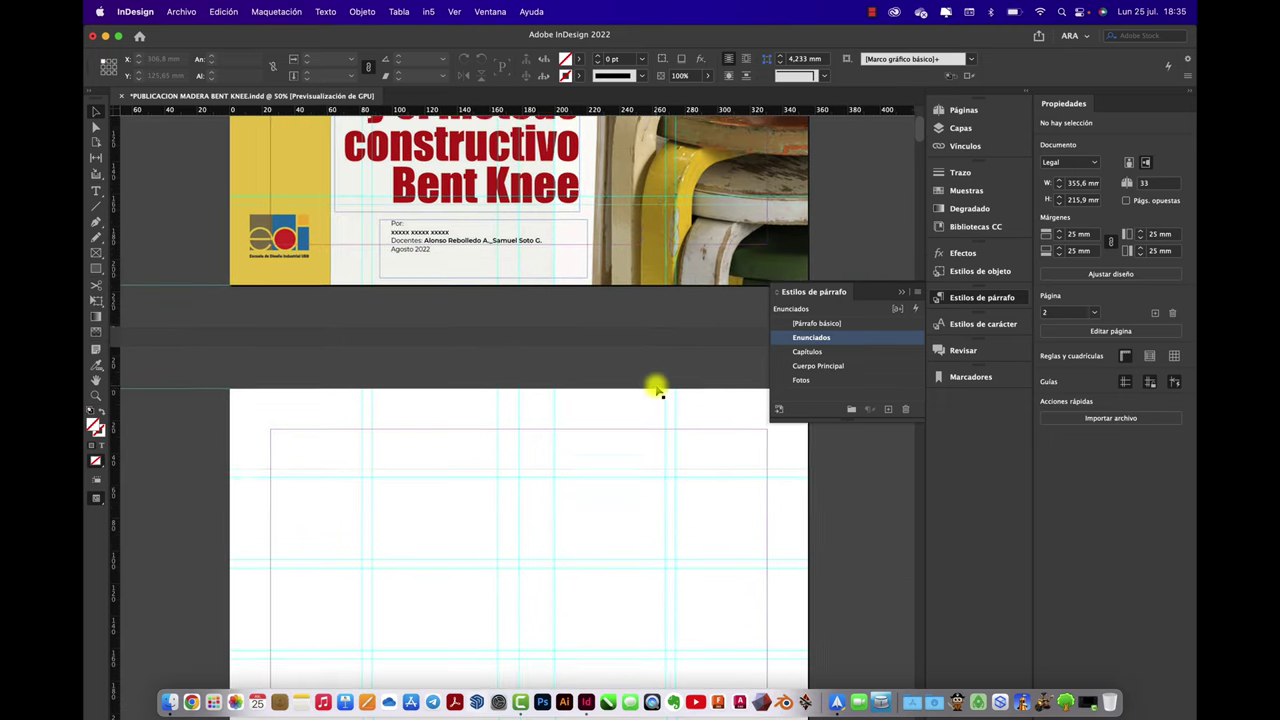
scroll(657, 390, down, 5)
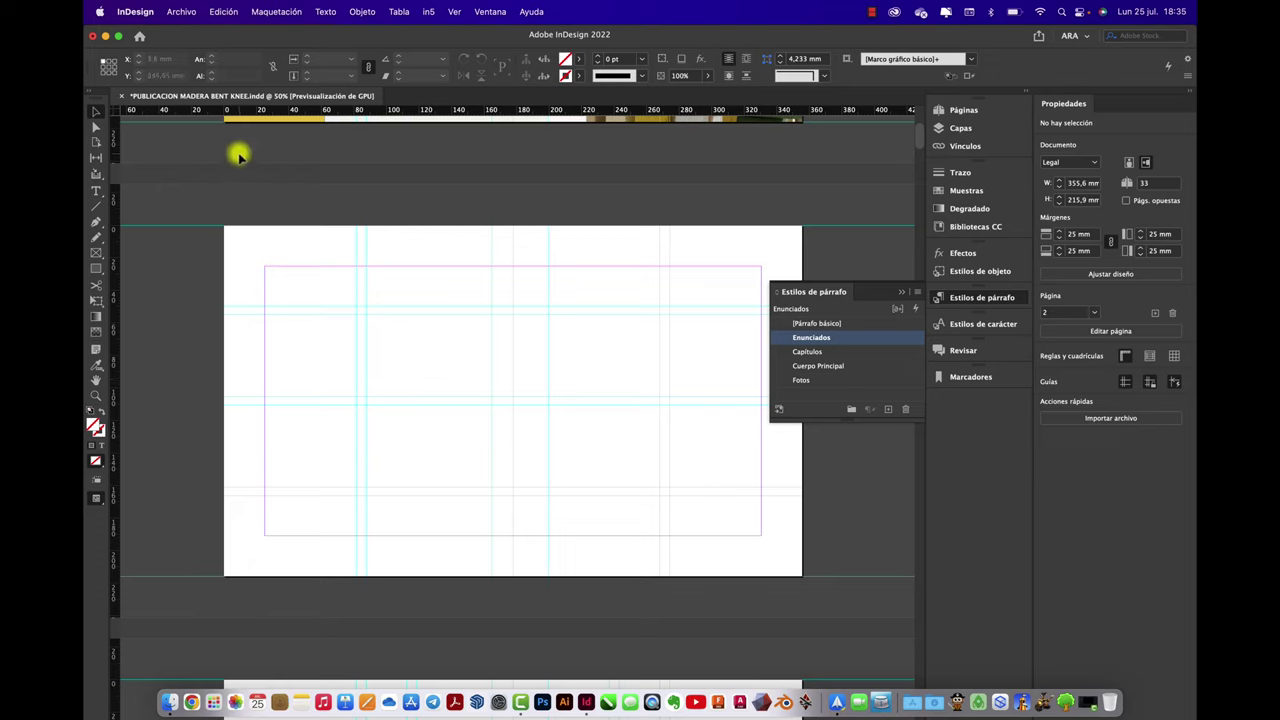
click(270, 12)
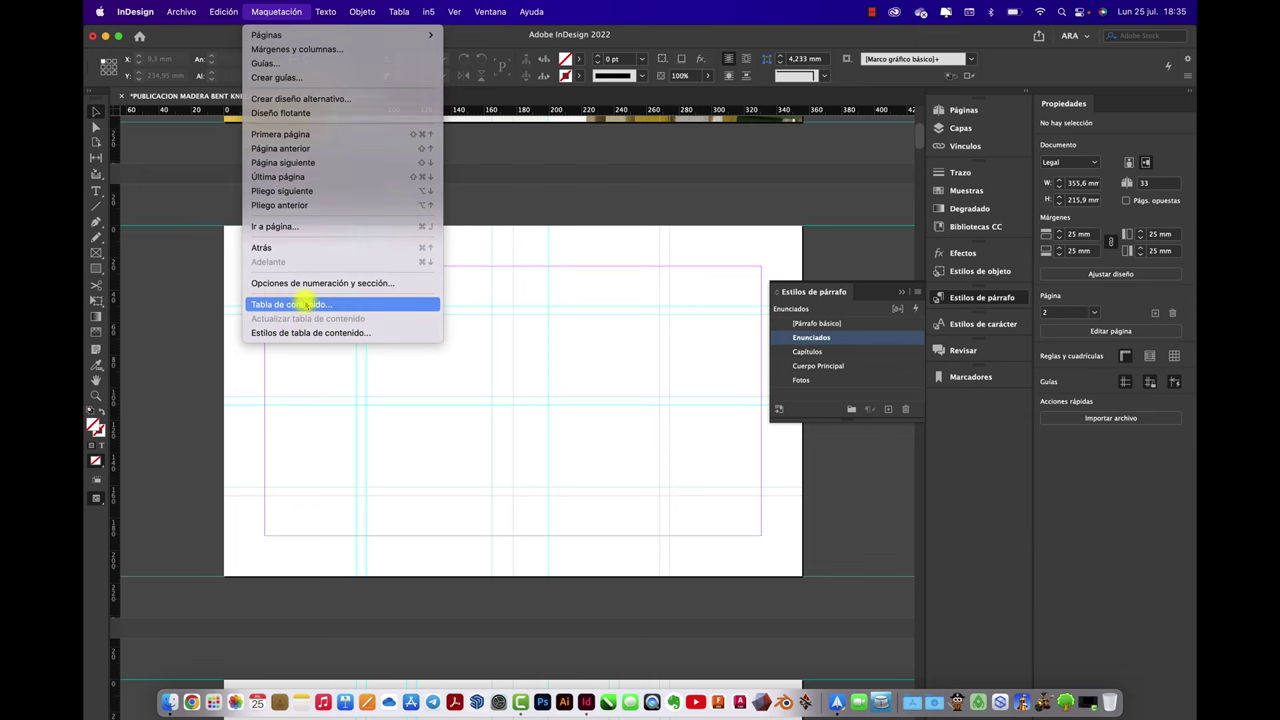
click(306, 304)
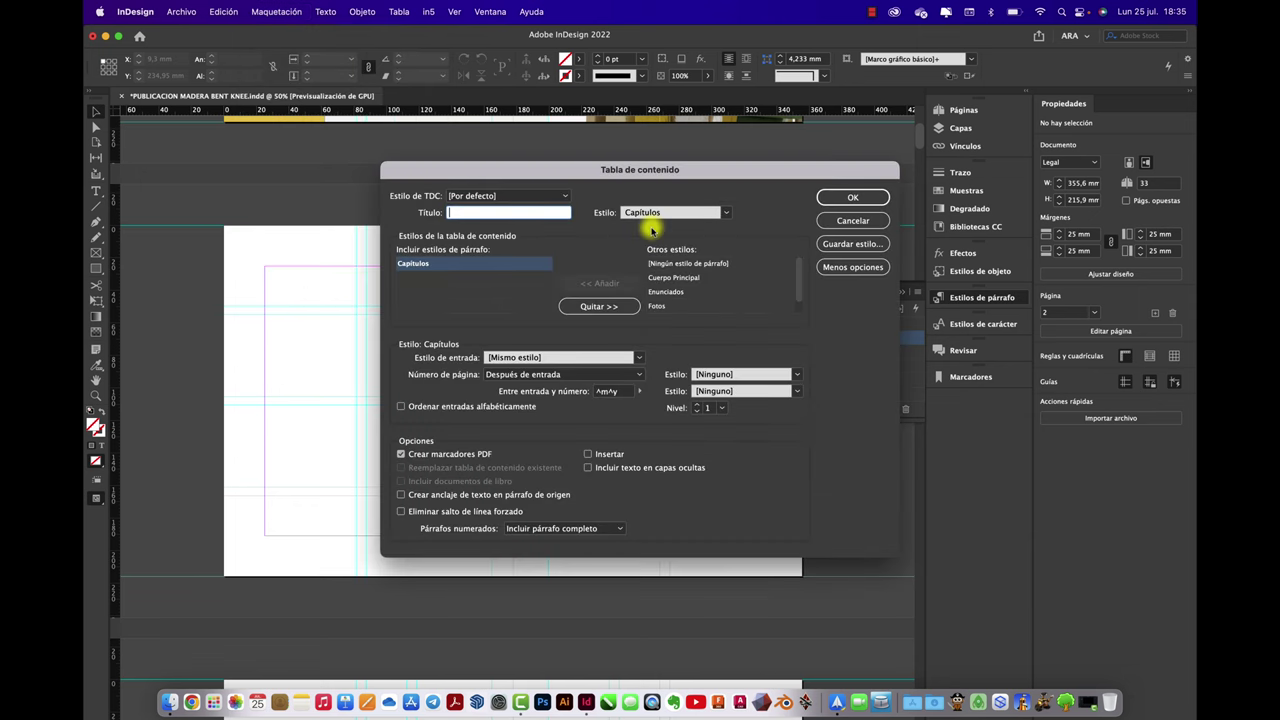
click(598, 306)
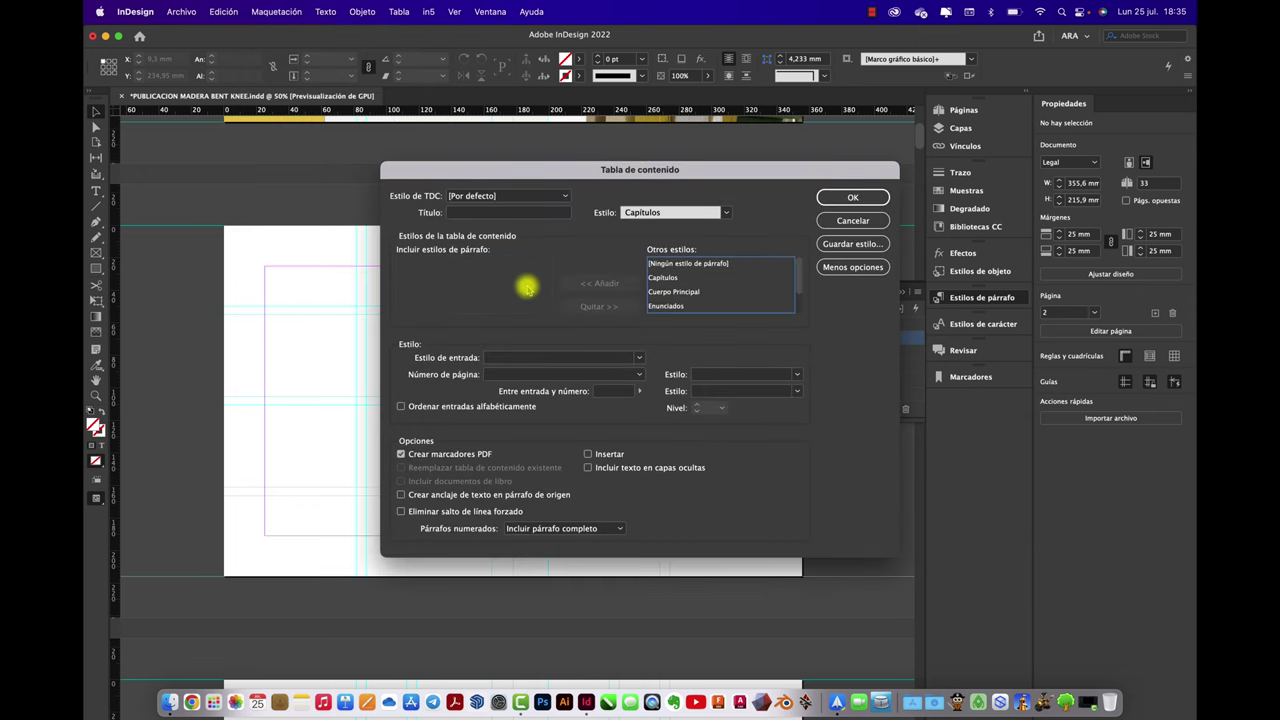
click(493, 213)
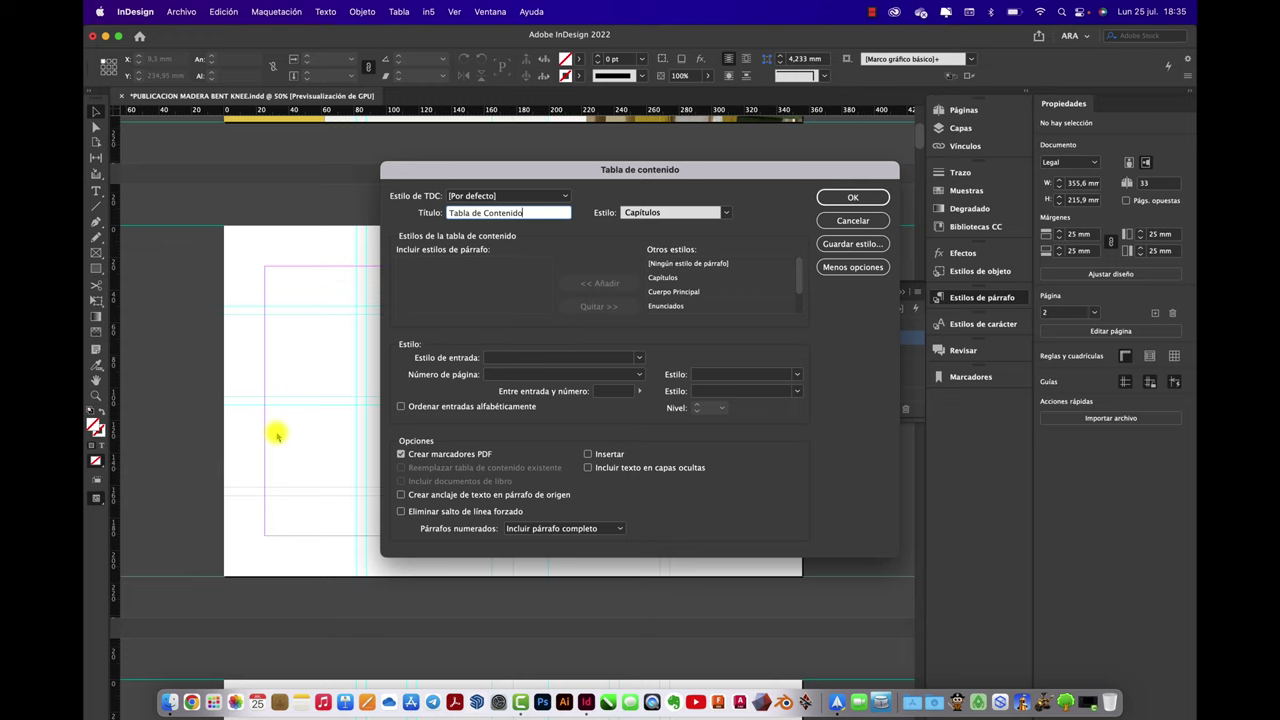
Include the Capítulos paragraph style in the table of contents and keep Capítulos as the title's style.
click(663, 277)
click(600, 284)
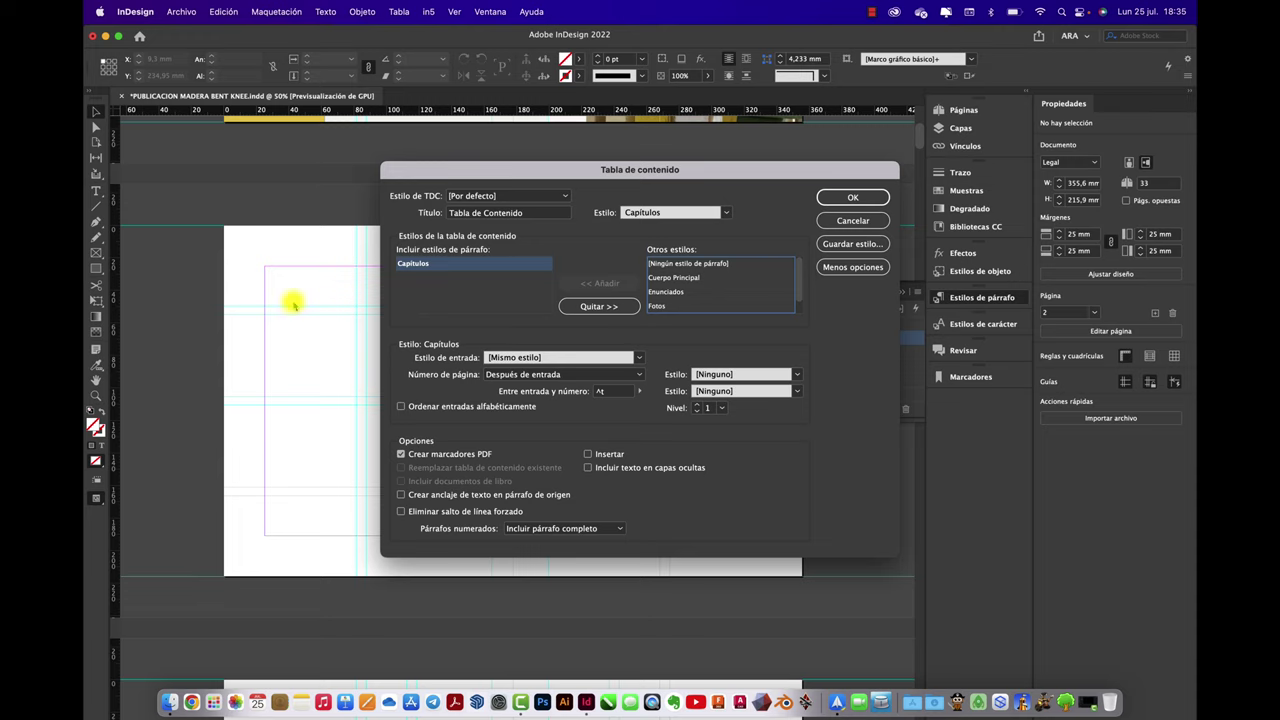
click(601, 309)
click(729, 216)
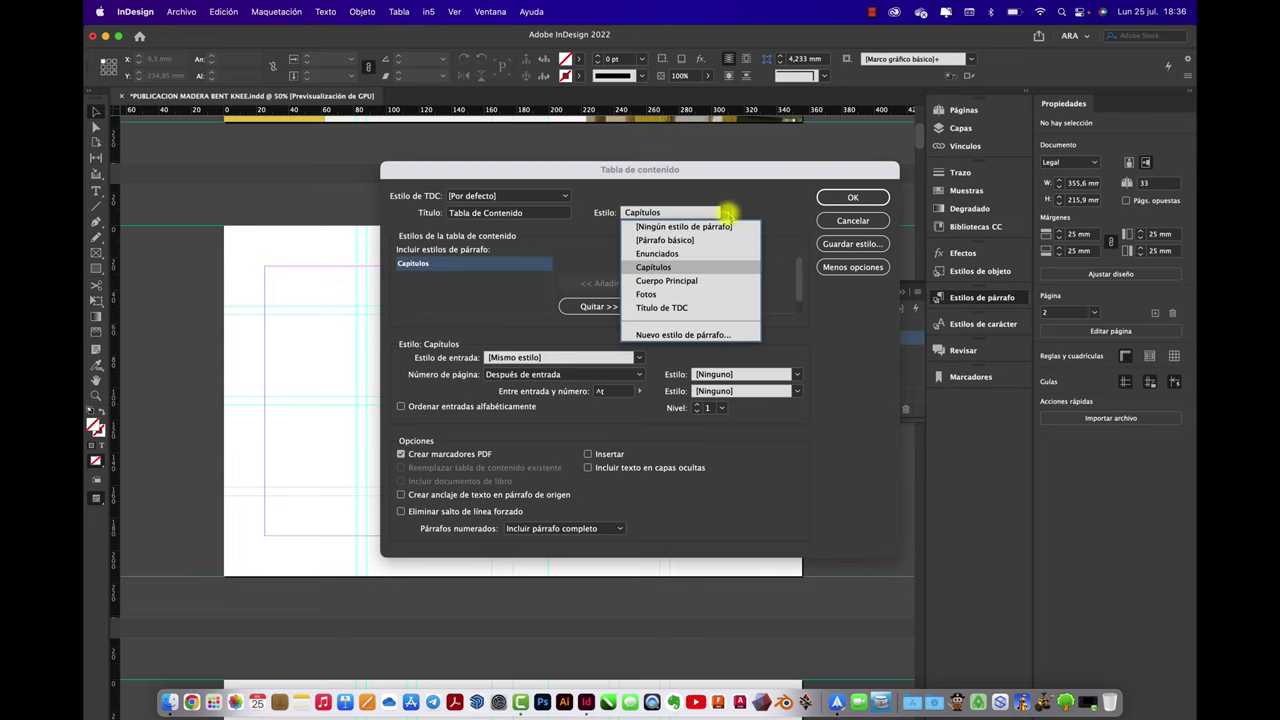
click(729, 214)
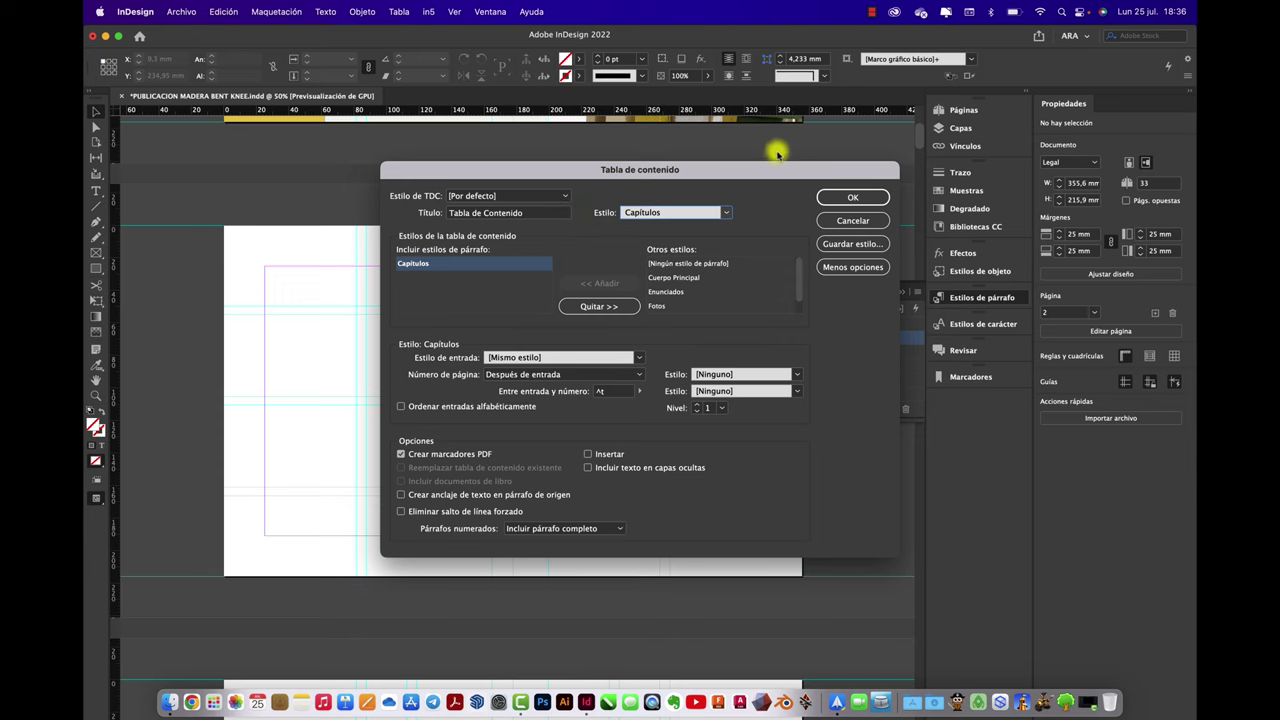
Generate the table of contents, place it at the top margin of page 2, and undo the placement.
click(853, 197)
click(270, 266)
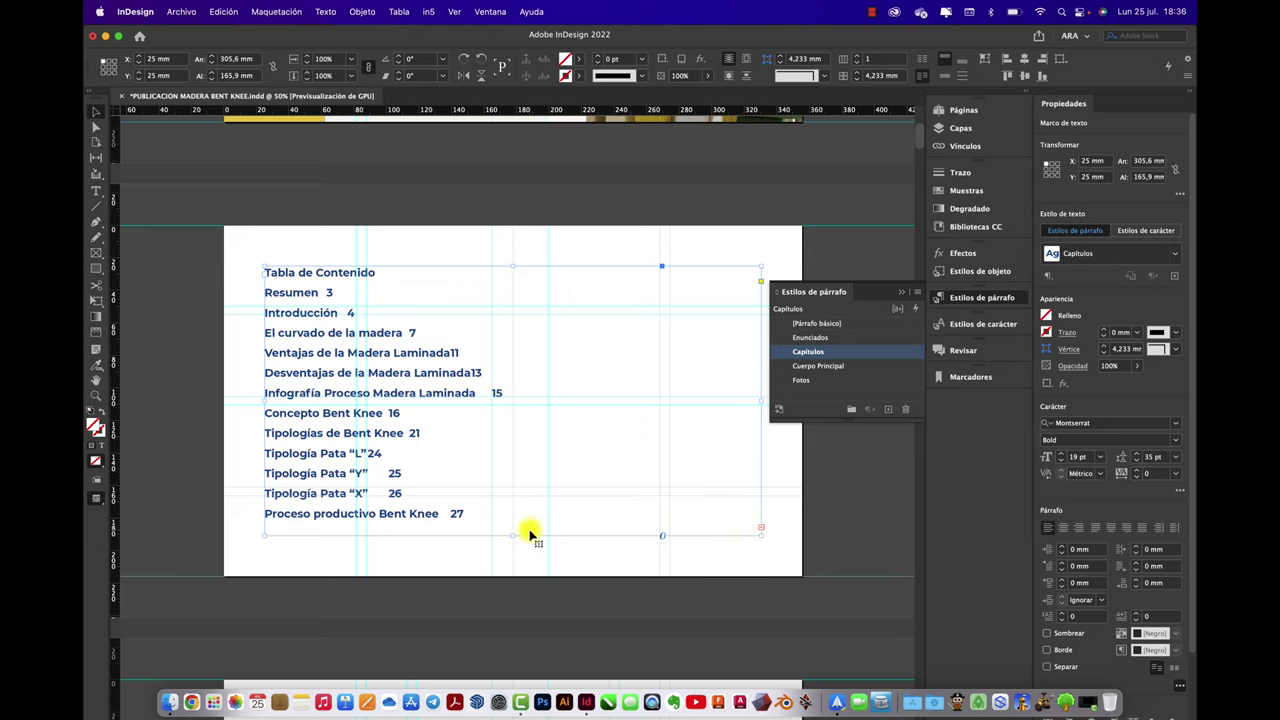
key(super+z)
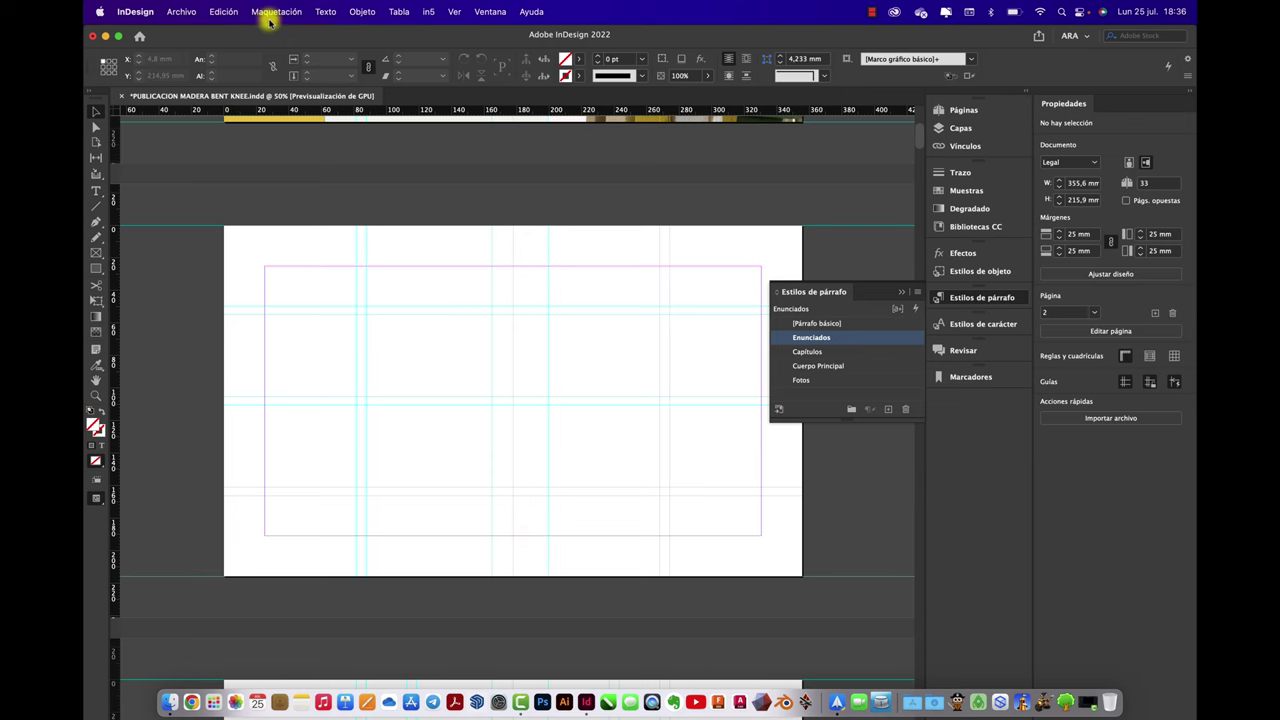
Regenerate the table of contents on page 2 with Cuerpo Principal as the entry style, and delete the placed frame.
click(272, 12)
click(306, 304)
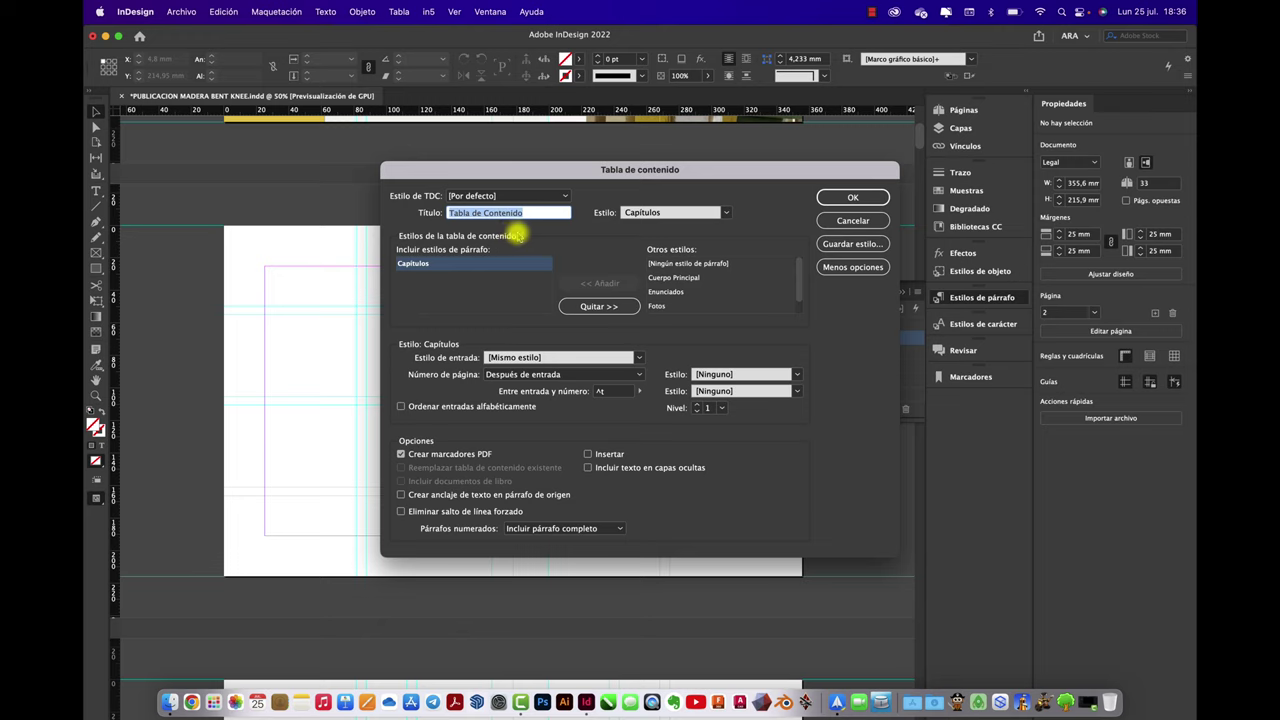
click(637, 357)
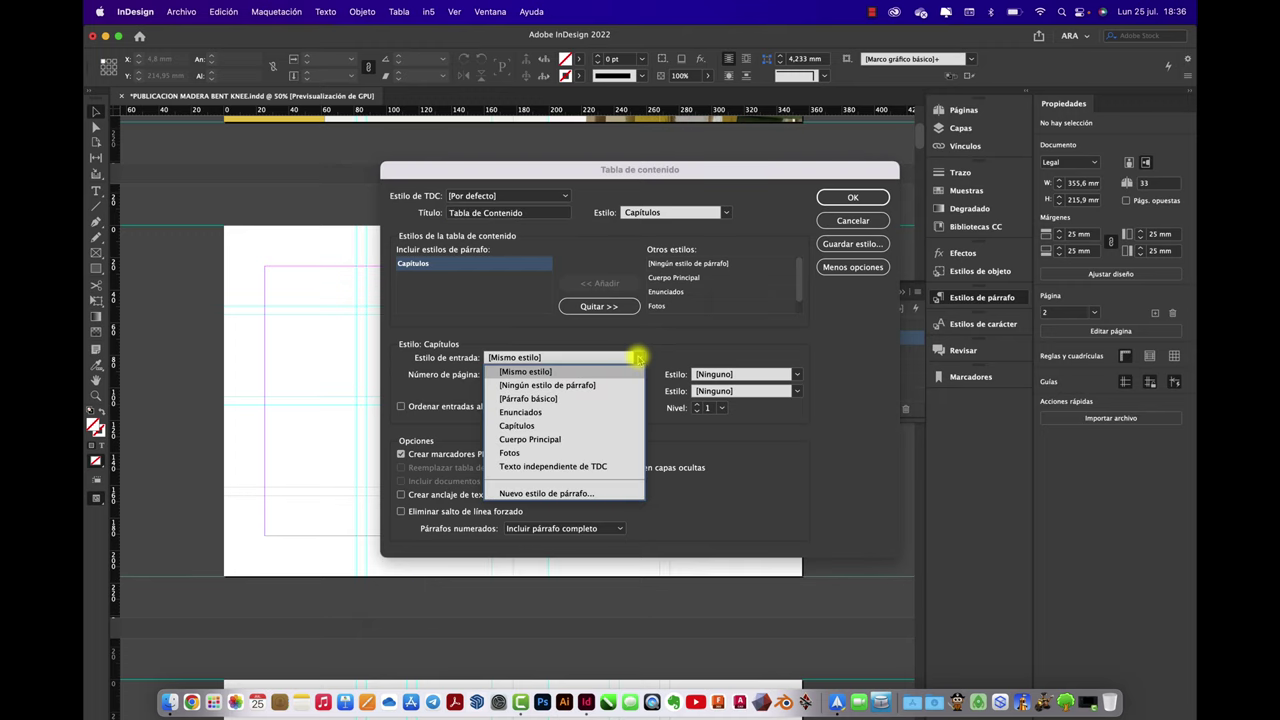
click(583, 440)
click(851, 198)
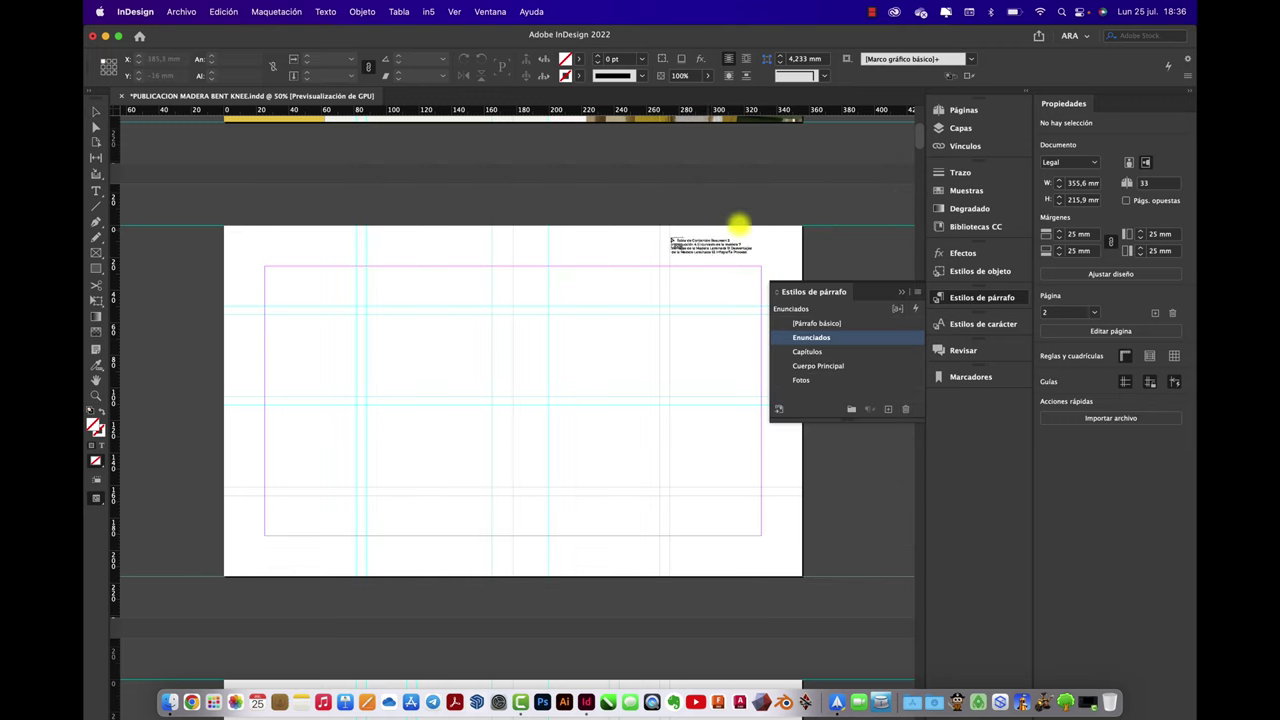
click(268, 270)
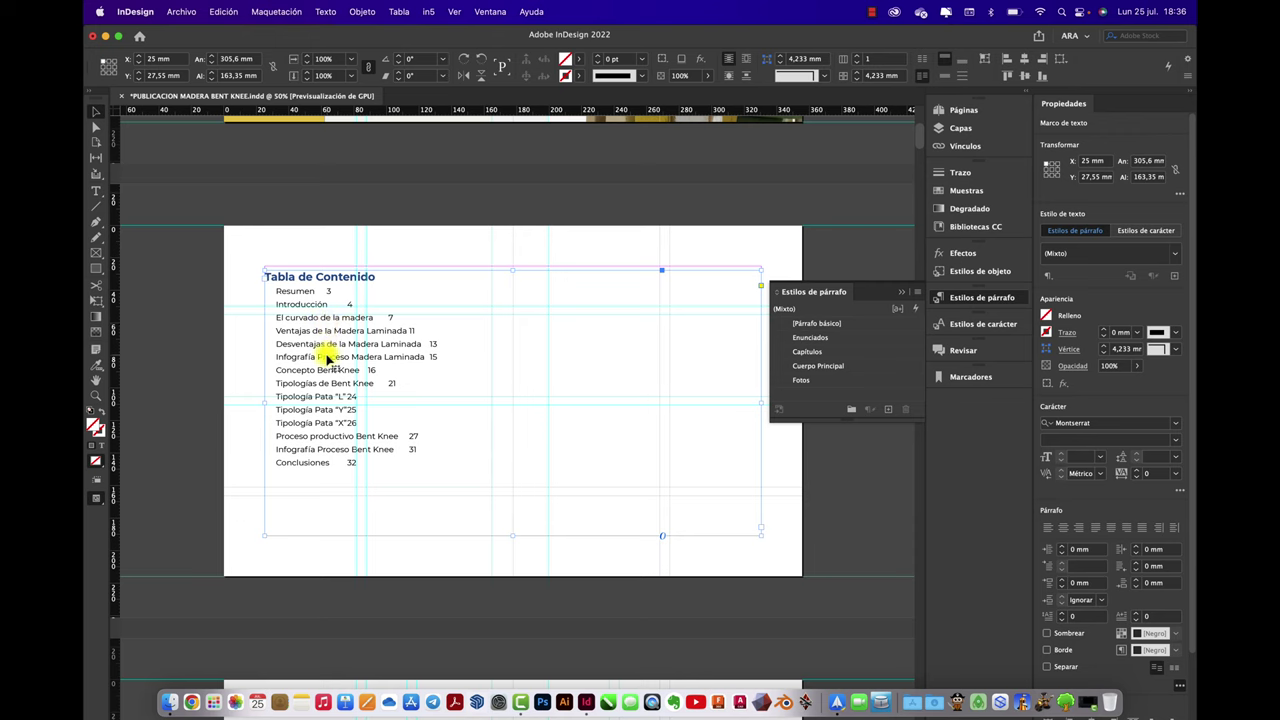
key(BackSpace)
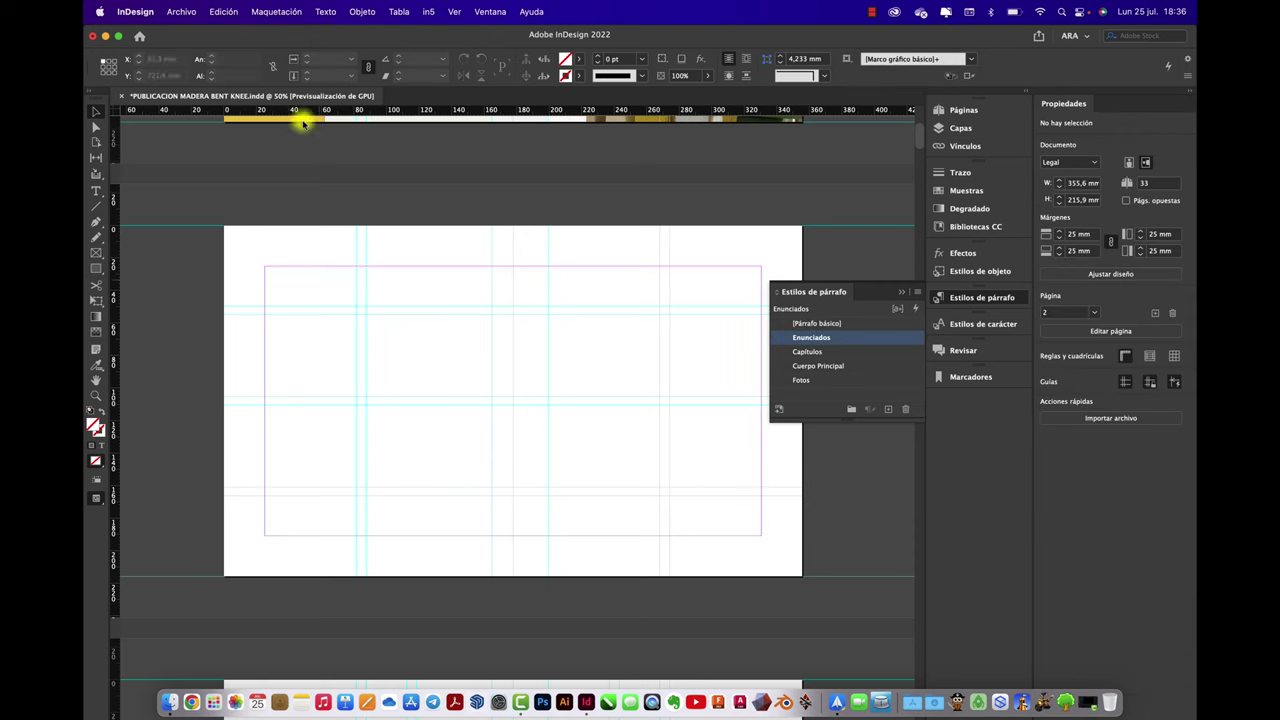
Regenerate the table of contents with Tabulación de sangría derecha added between entry and number, and delete the placed frame.
click(285, 12)
click(266, 303)
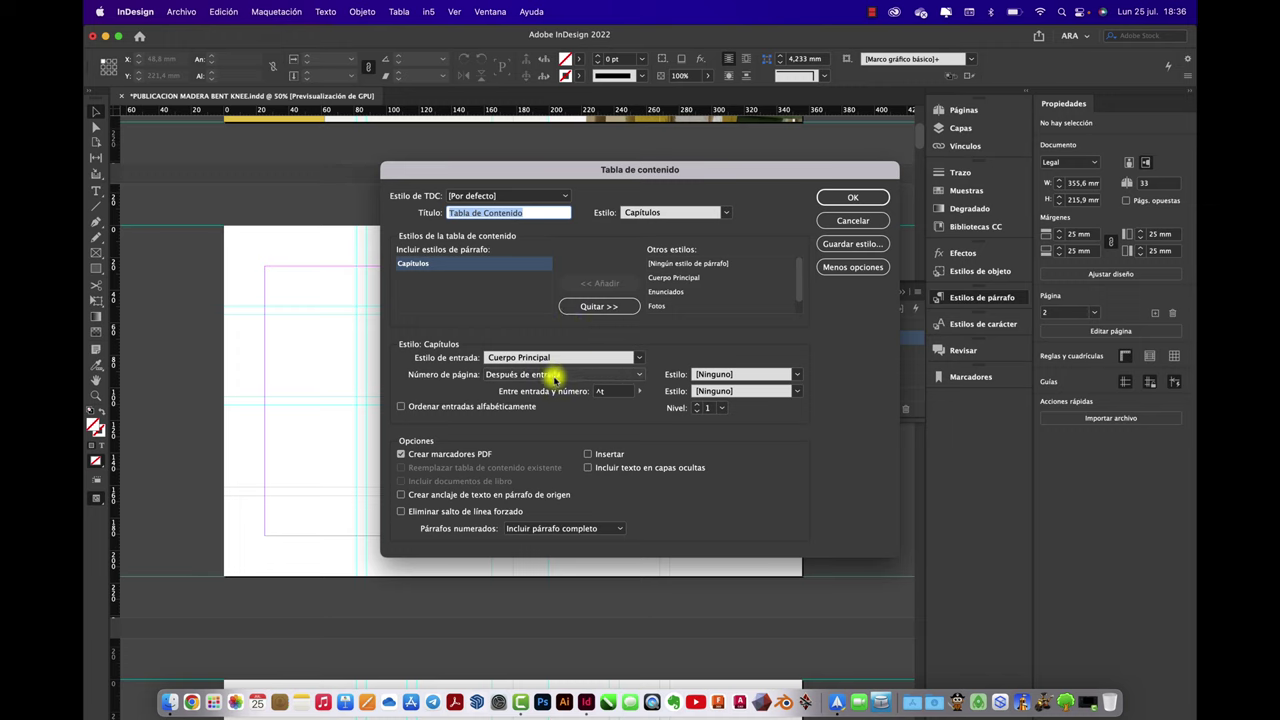
click(640, 392)
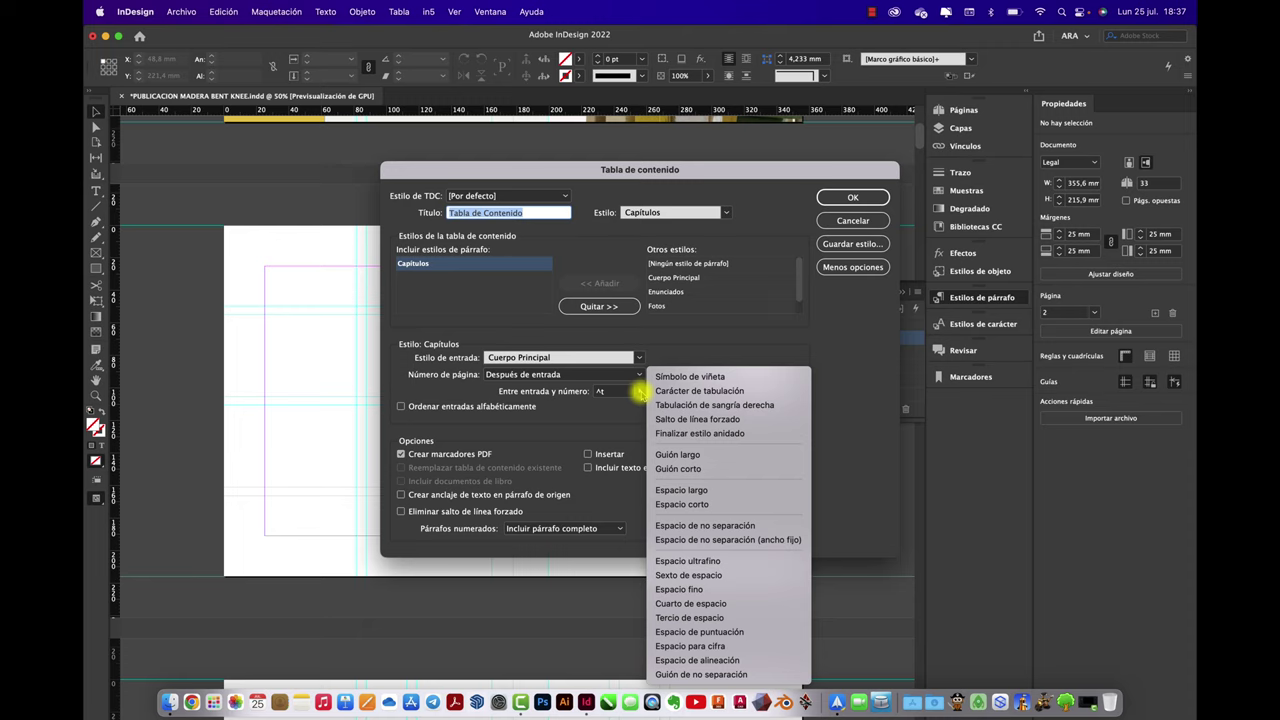
click(705, 410)
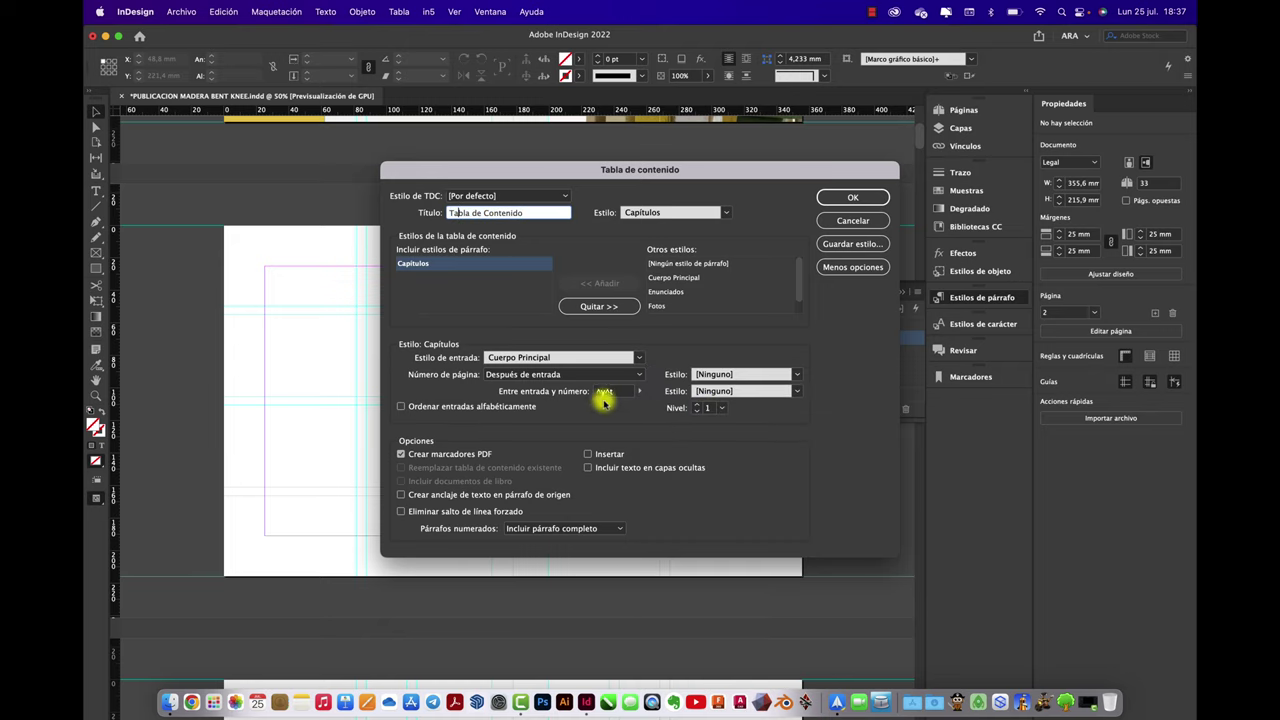
click(871, 199)
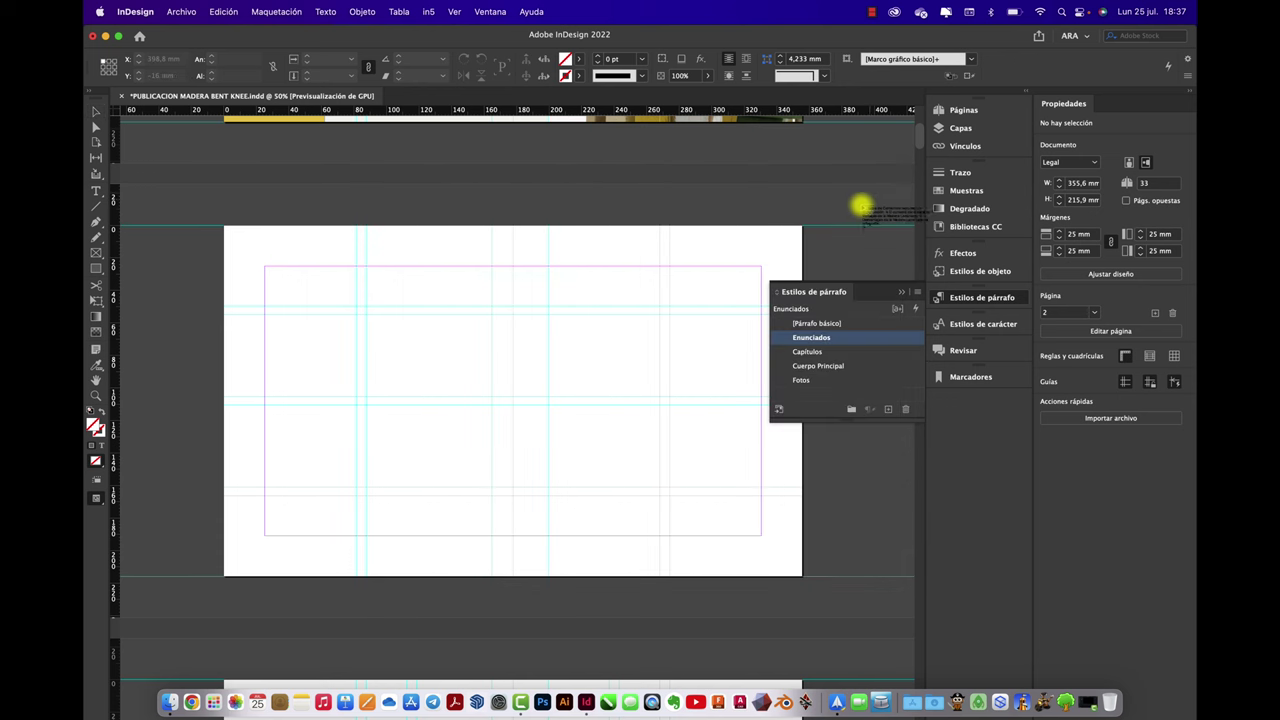
click(323, 268)
scroll(378, 368, right, 2)
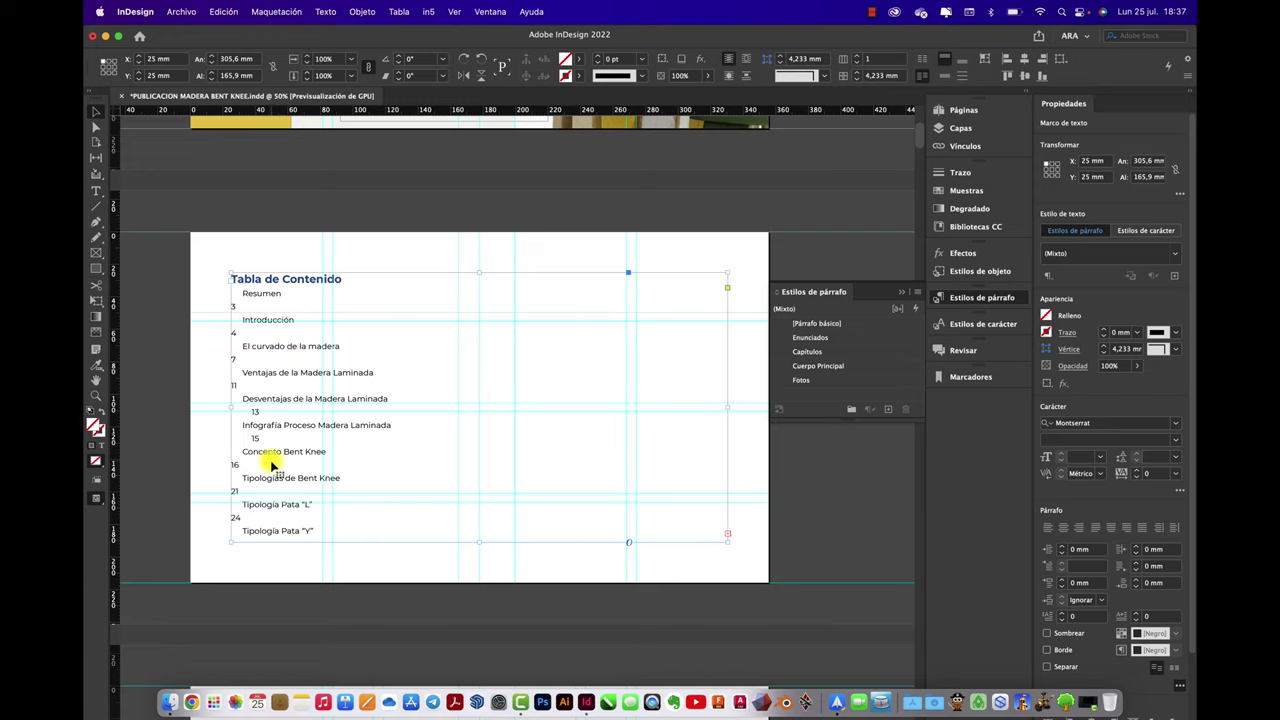
key(Delete)
Set the separator between entry and number to only ^y and place the table of contents on page 2 at about Y 56.55 mm.
click(276, 11)
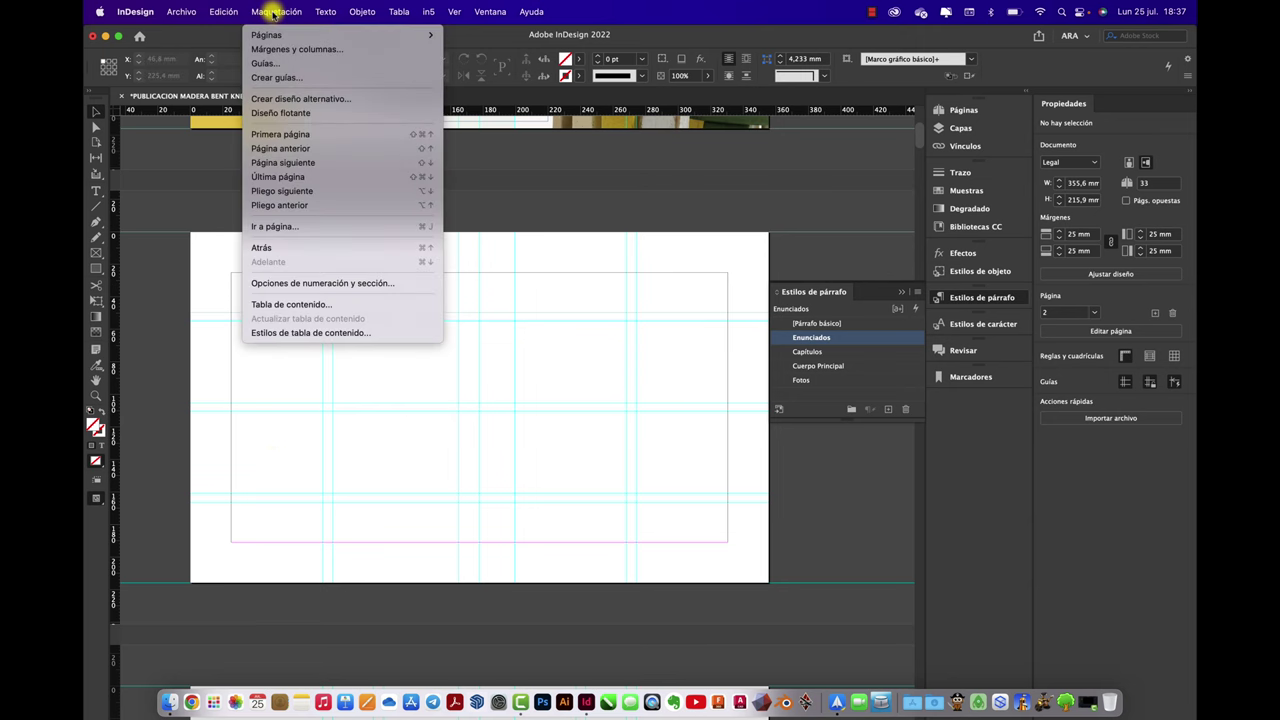
click(300, 304)
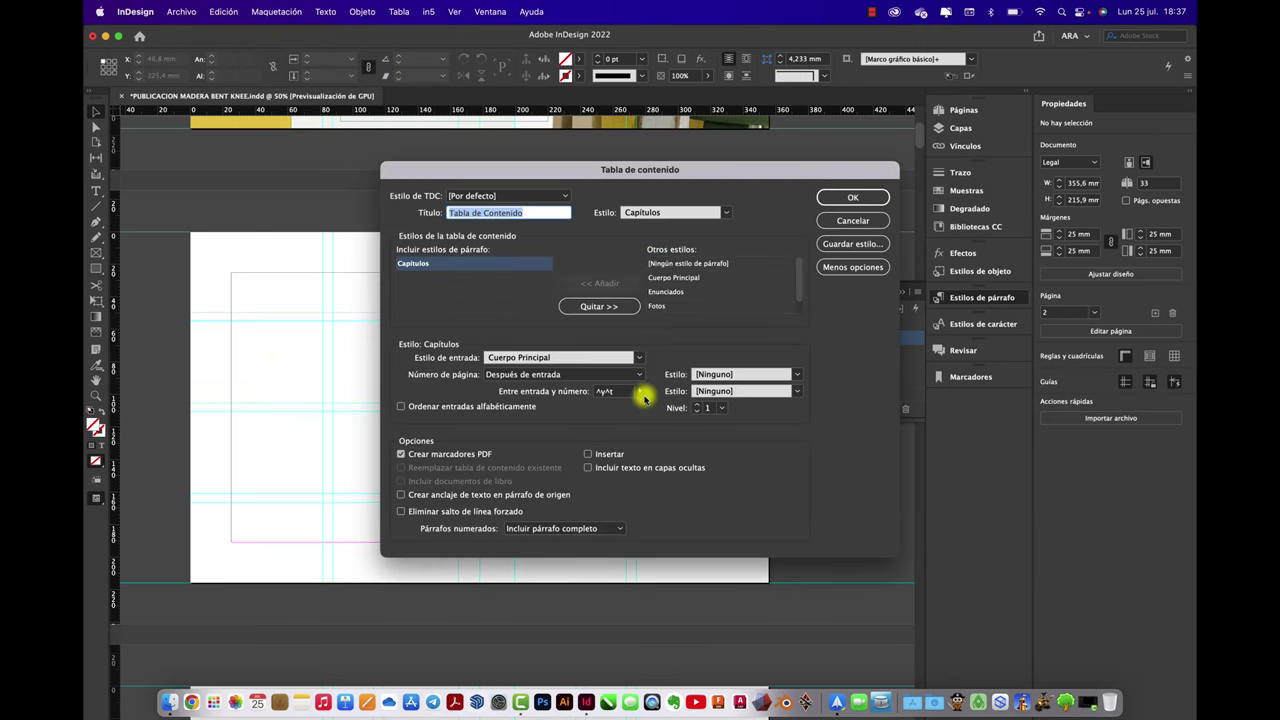
double_click(622, 392)
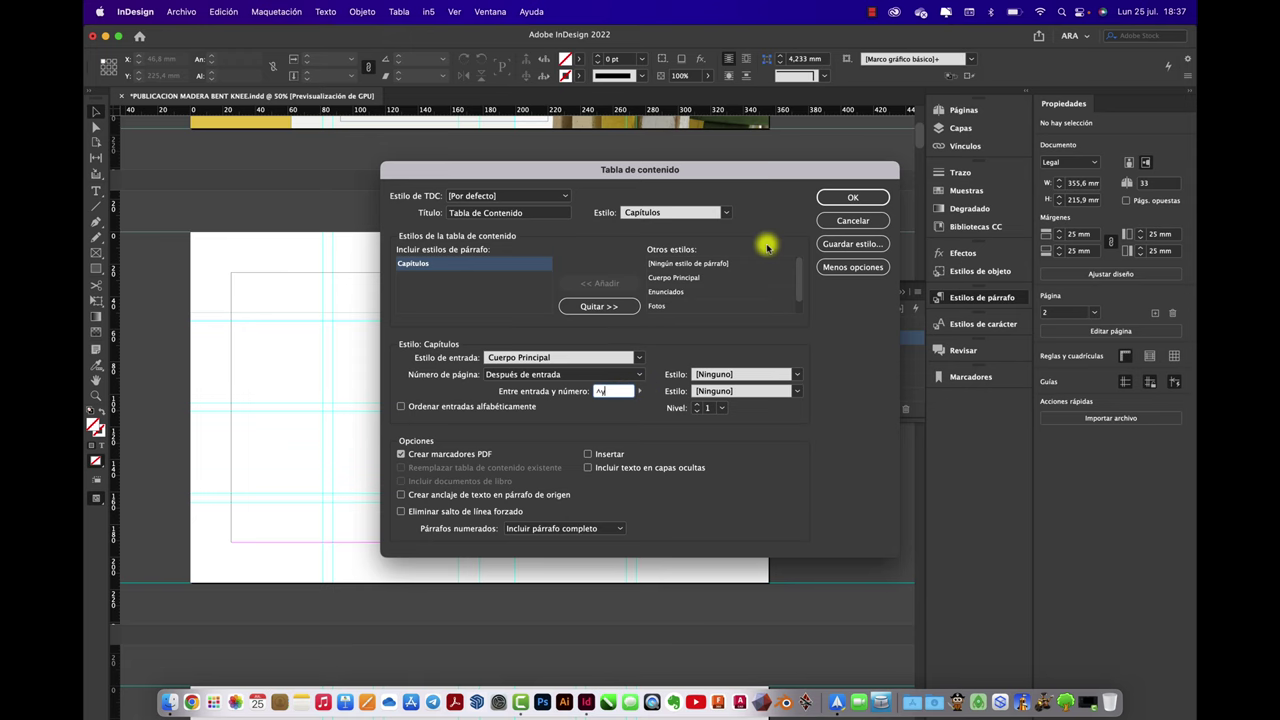
click(856, 197)
click(316, 335)
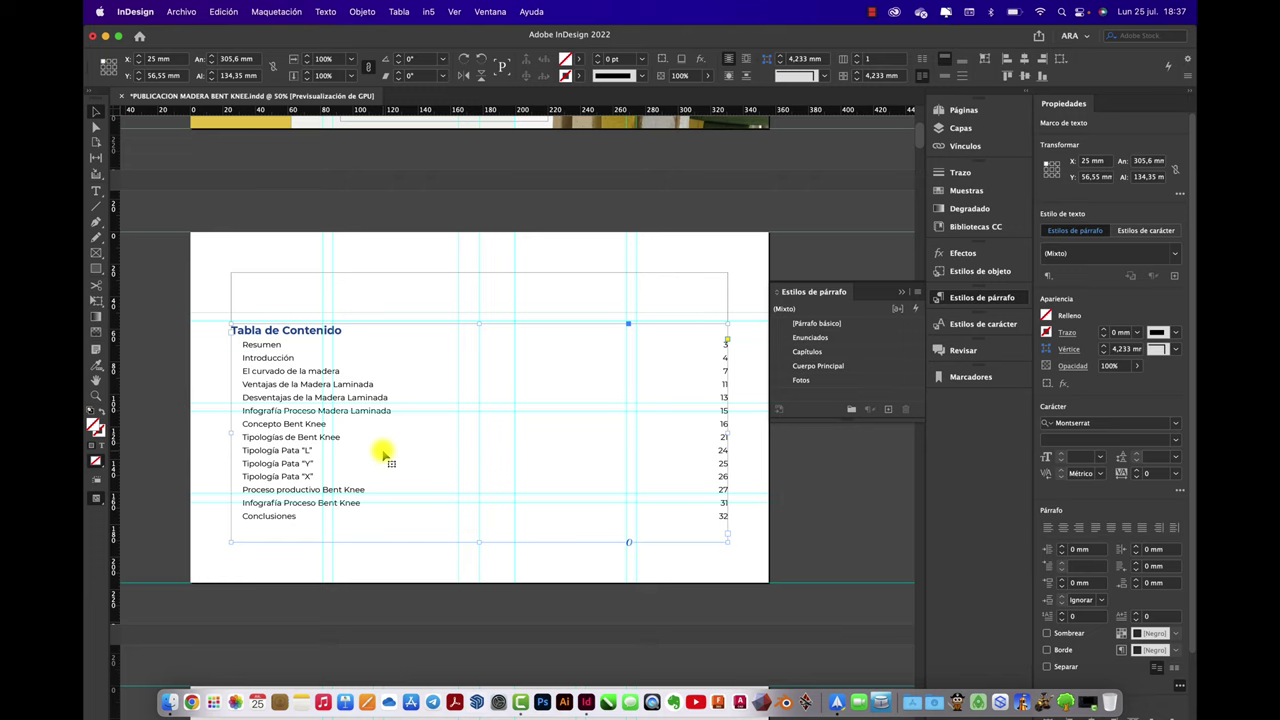
Update the table of contents with a second Tabulación de sangría derecha between entry and number, and undo the table.
click(280, 12)
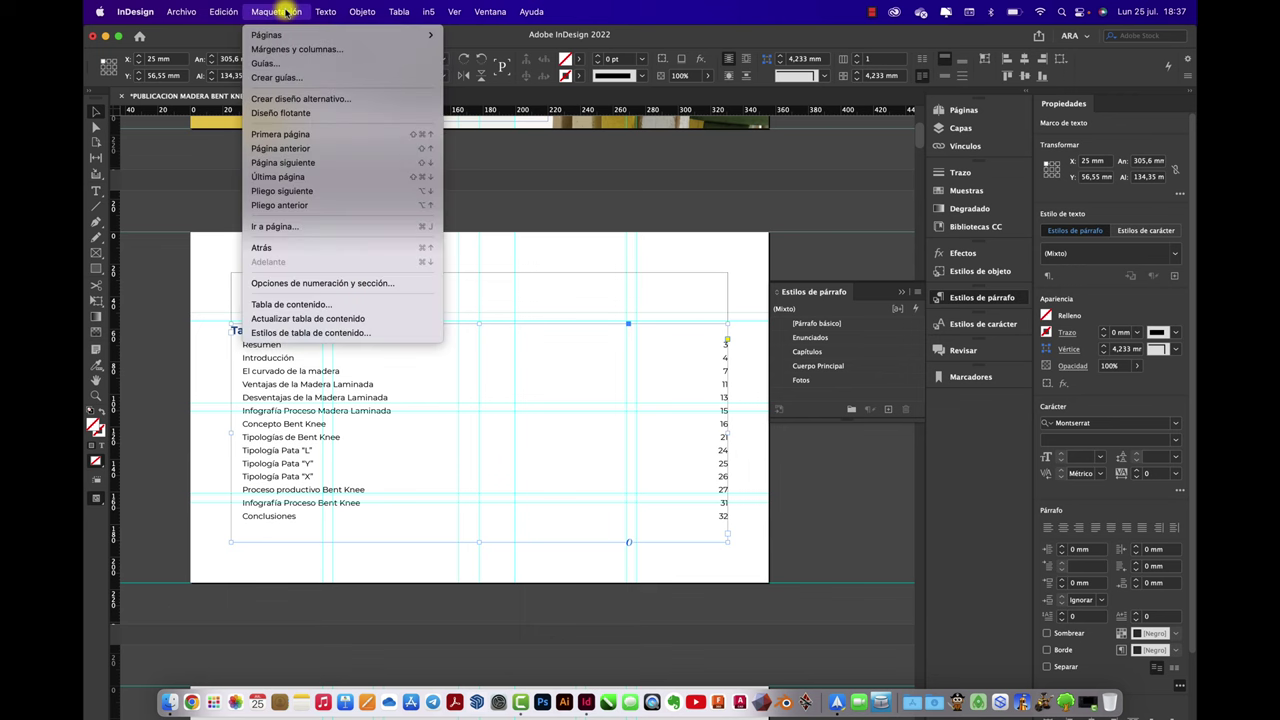
click(333, 305)
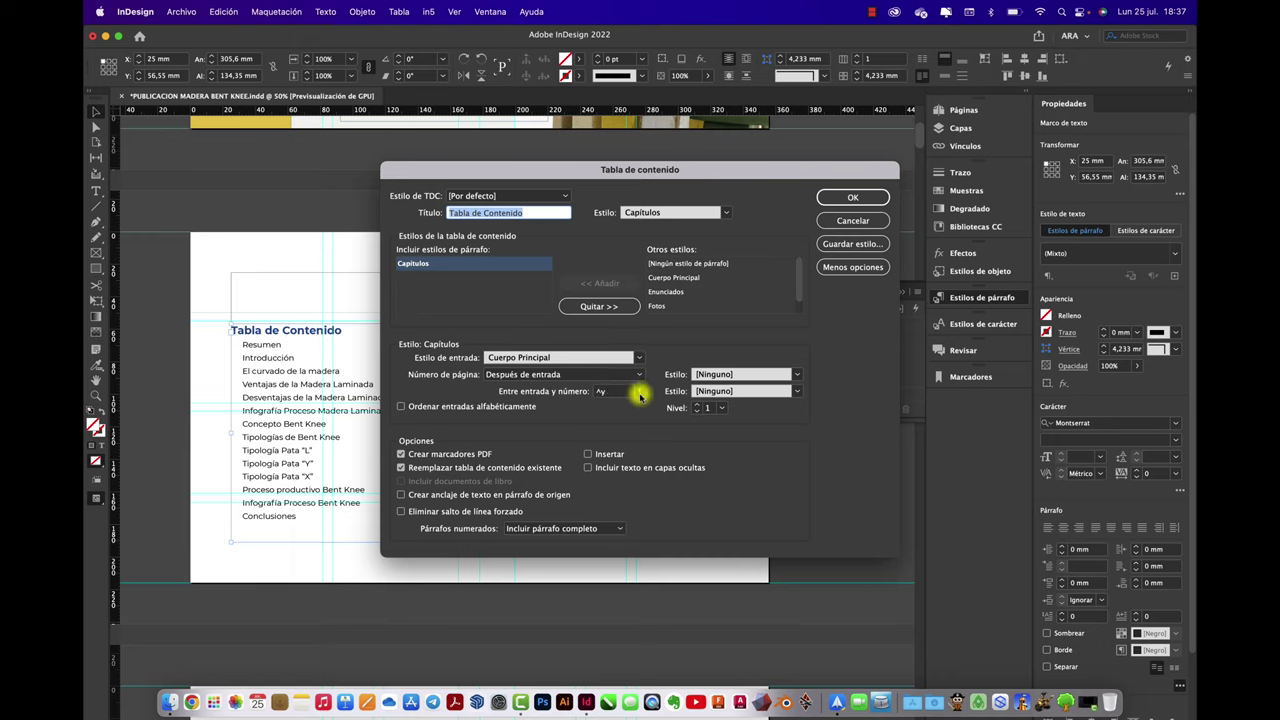
click(638, 393)
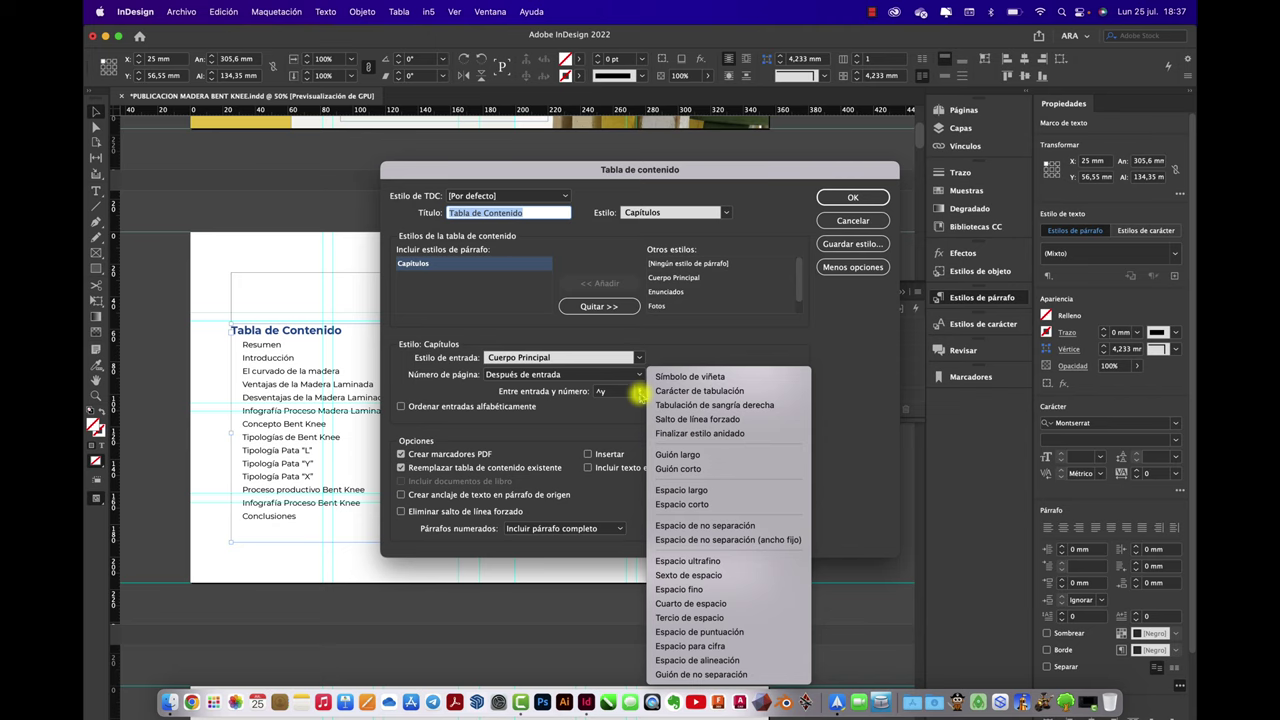
click(714, 404)
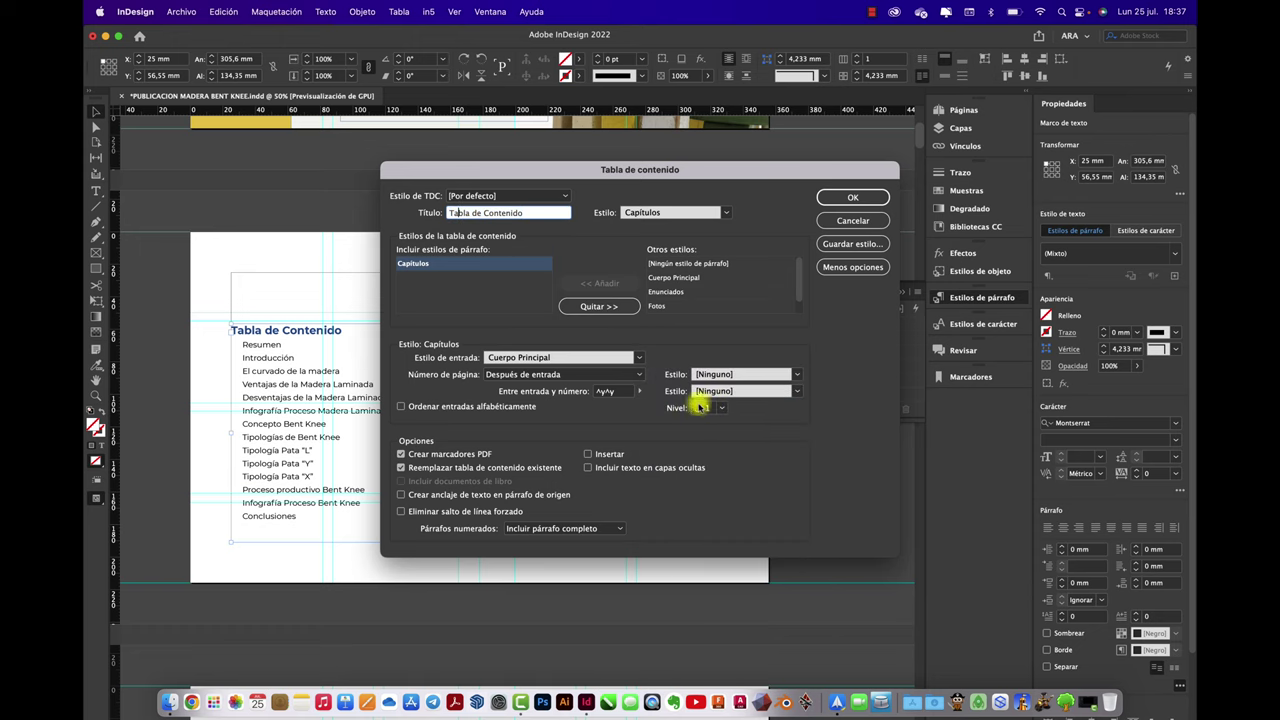
click(850, 197)
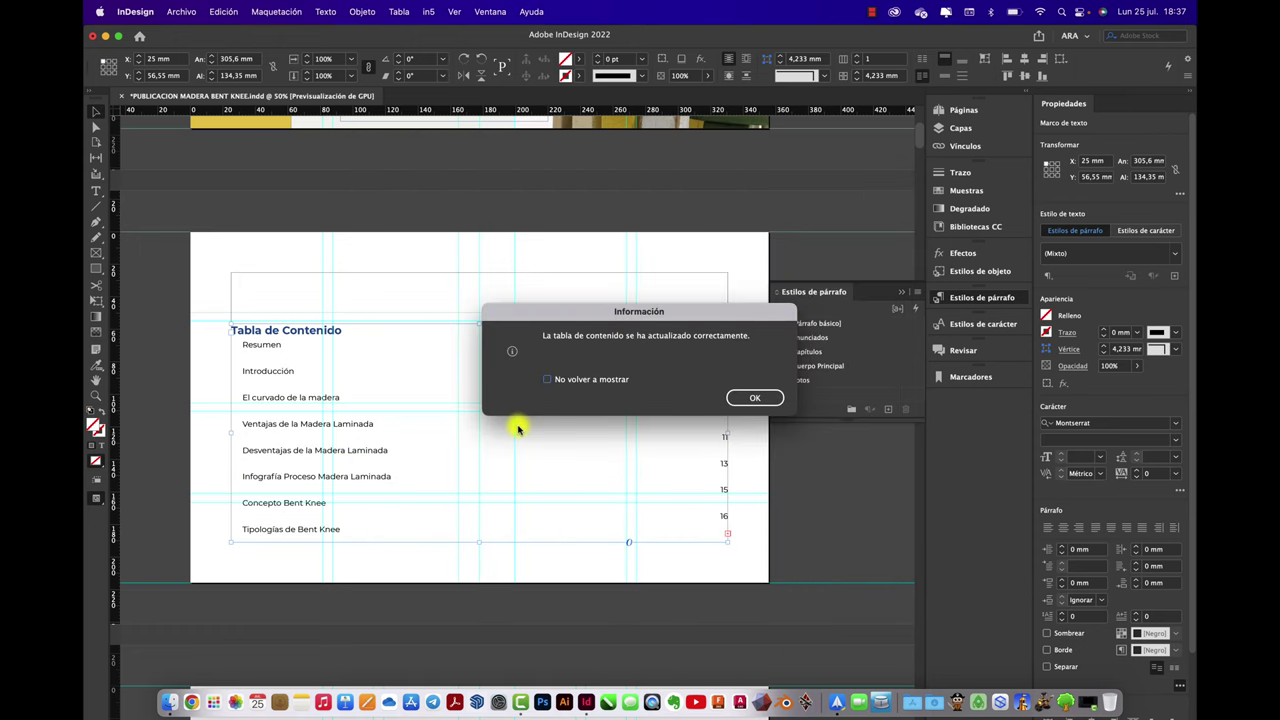
click(745, 397)
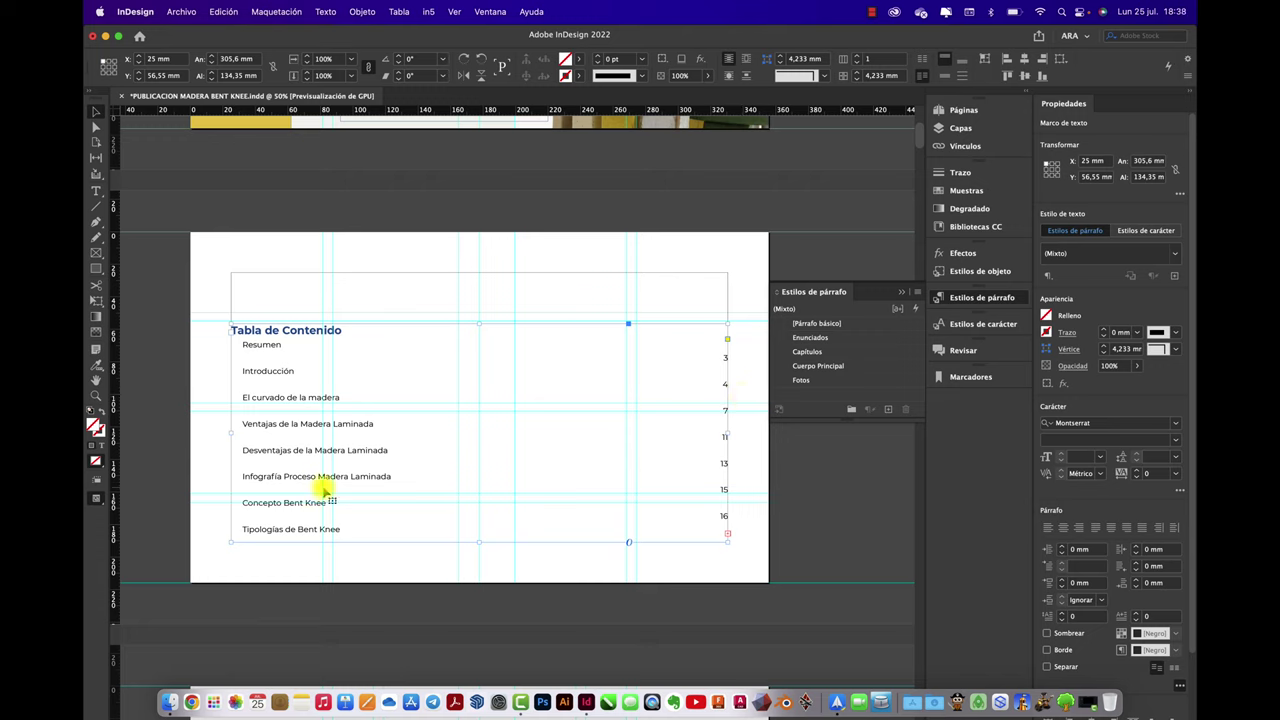
key(super+z)
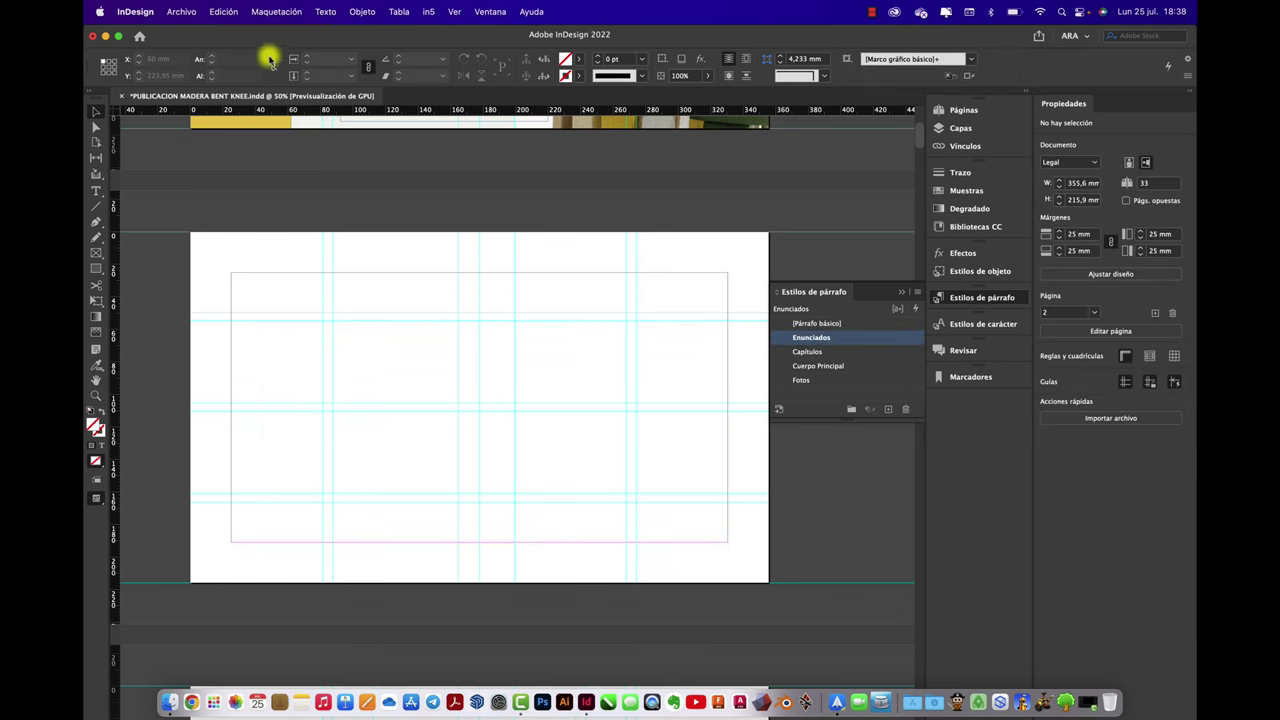
Reopen the table of contents settings and replace the separator between entry and number with a single Tabulación de sangría derecha (^y).
click(276, 12)
click(270, 305)
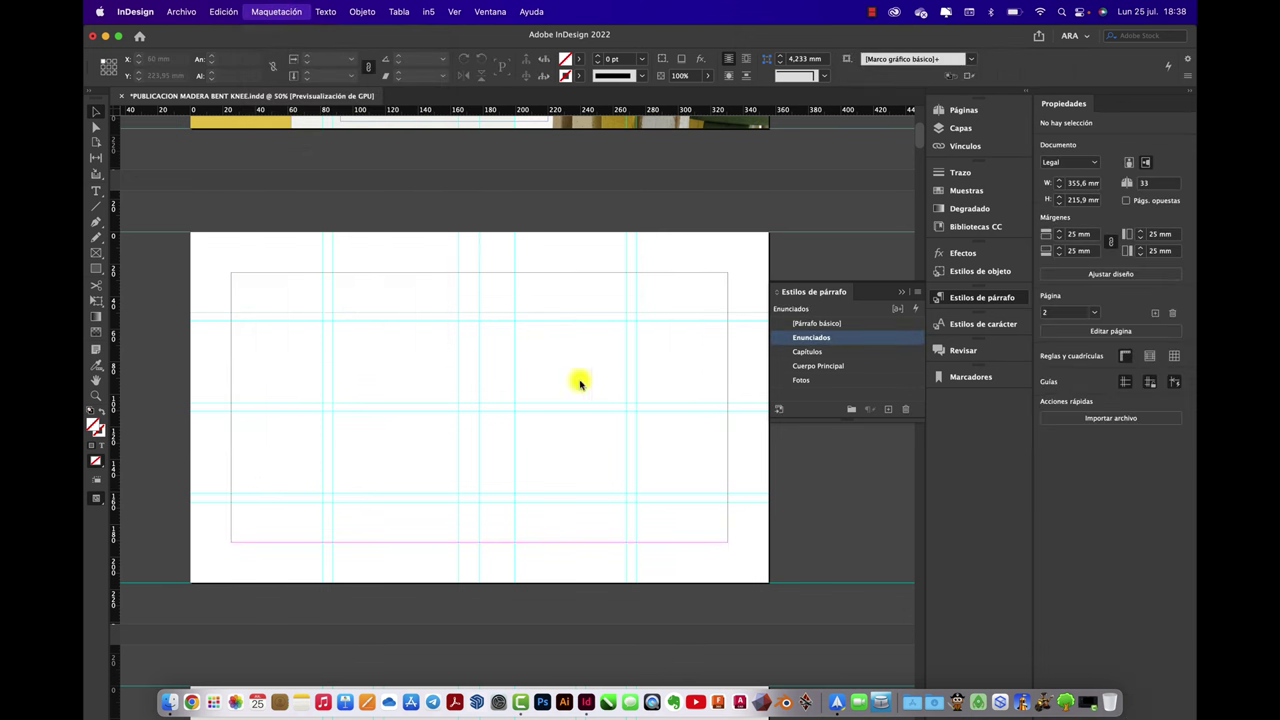
click(620, 391)
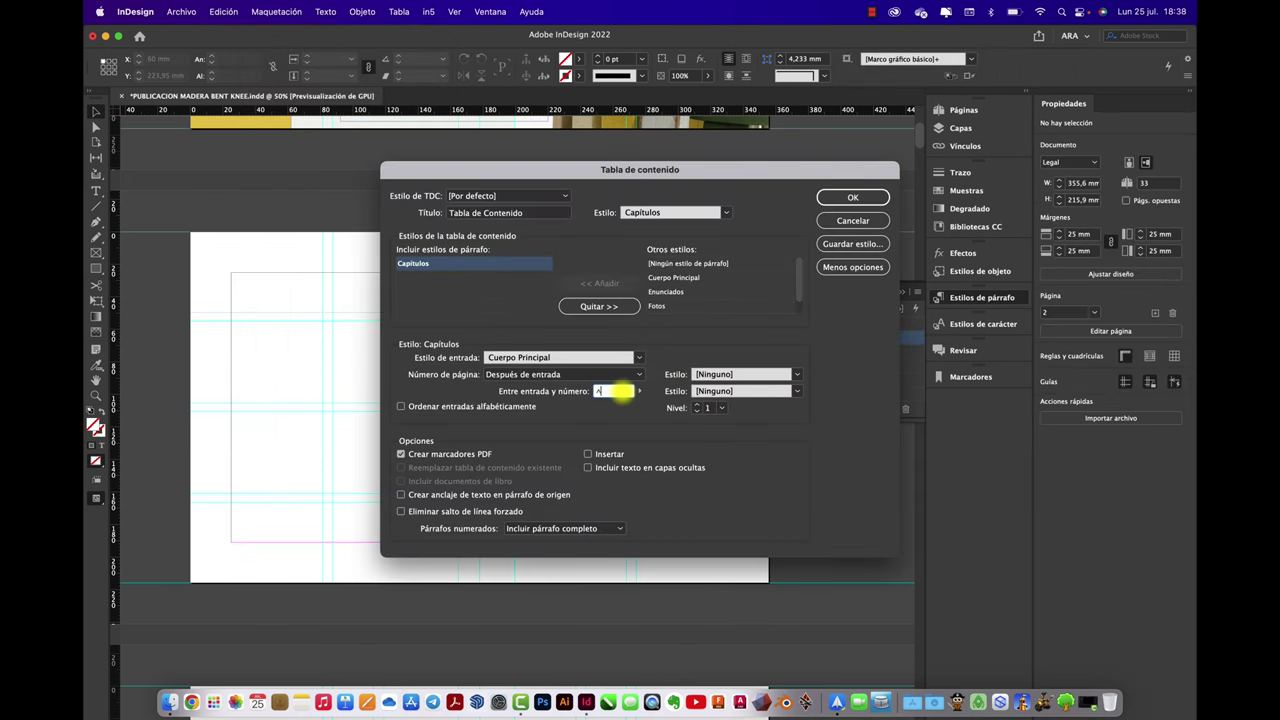
click(640, 391)
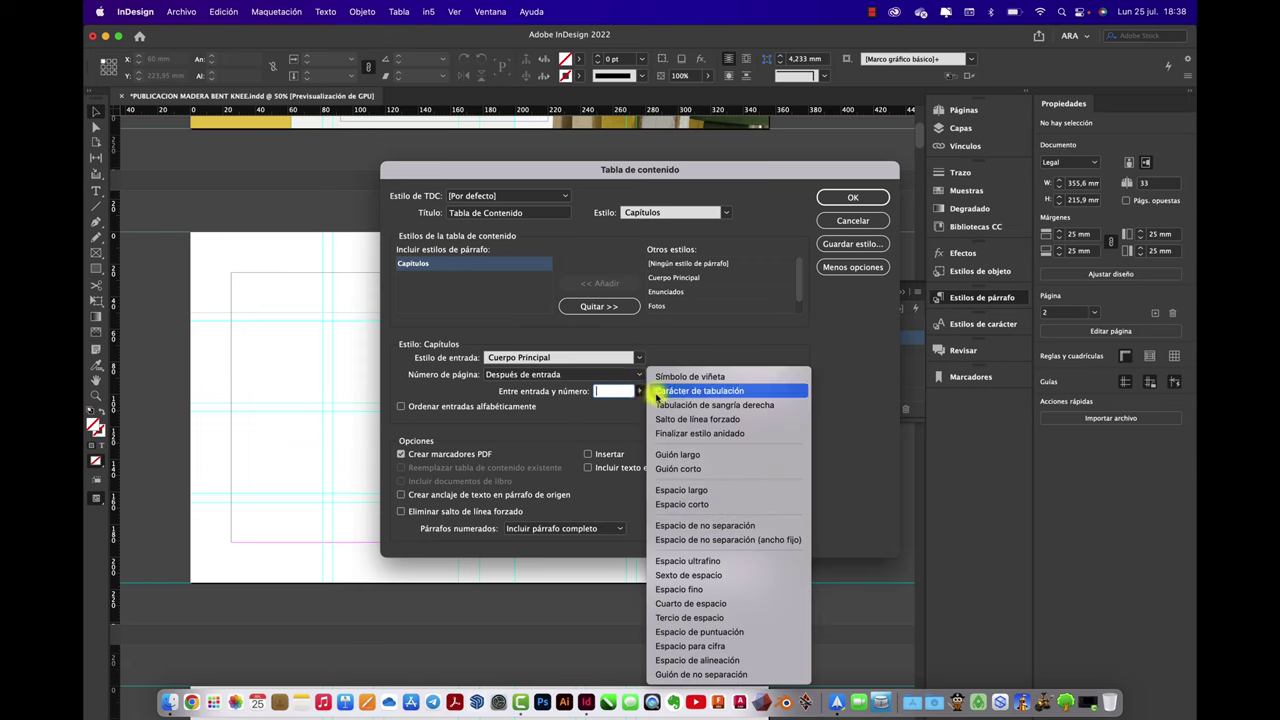
click(727, 406)
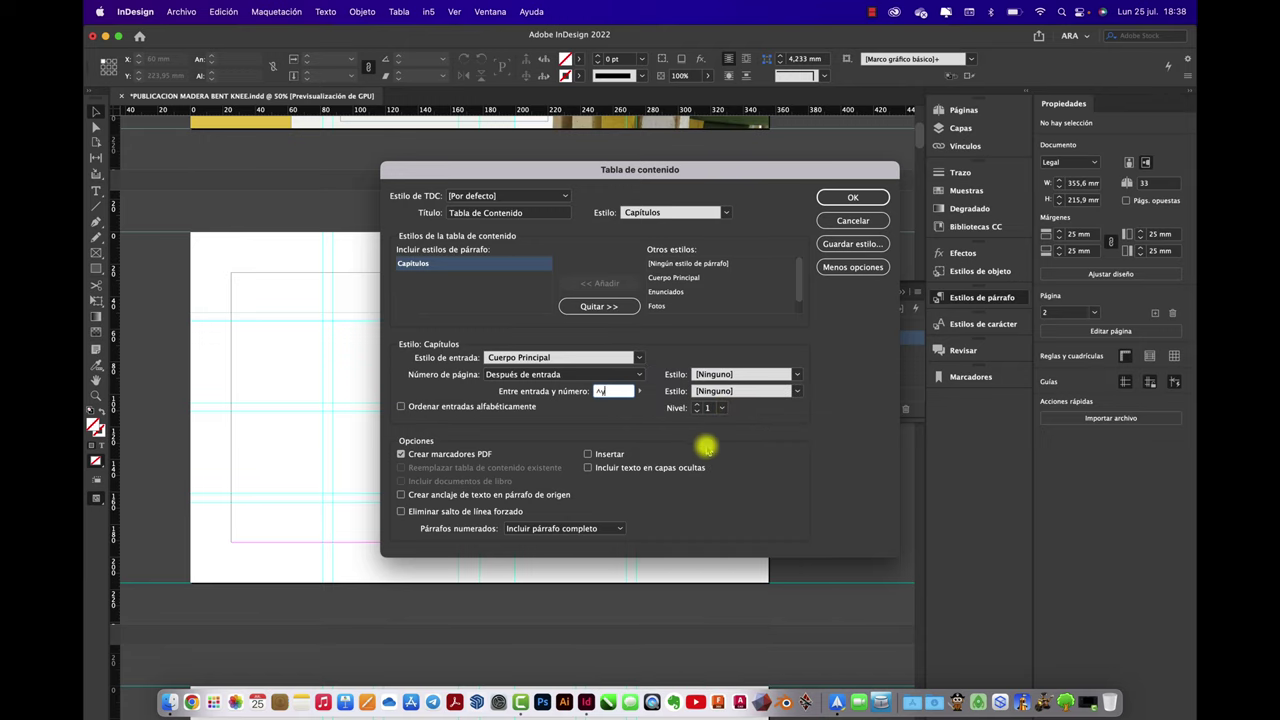
Generate the table of contents, place it on page 2 and align its frame with the upper margin at Y 25 mm.
click(853, 197)
click(297, 291)
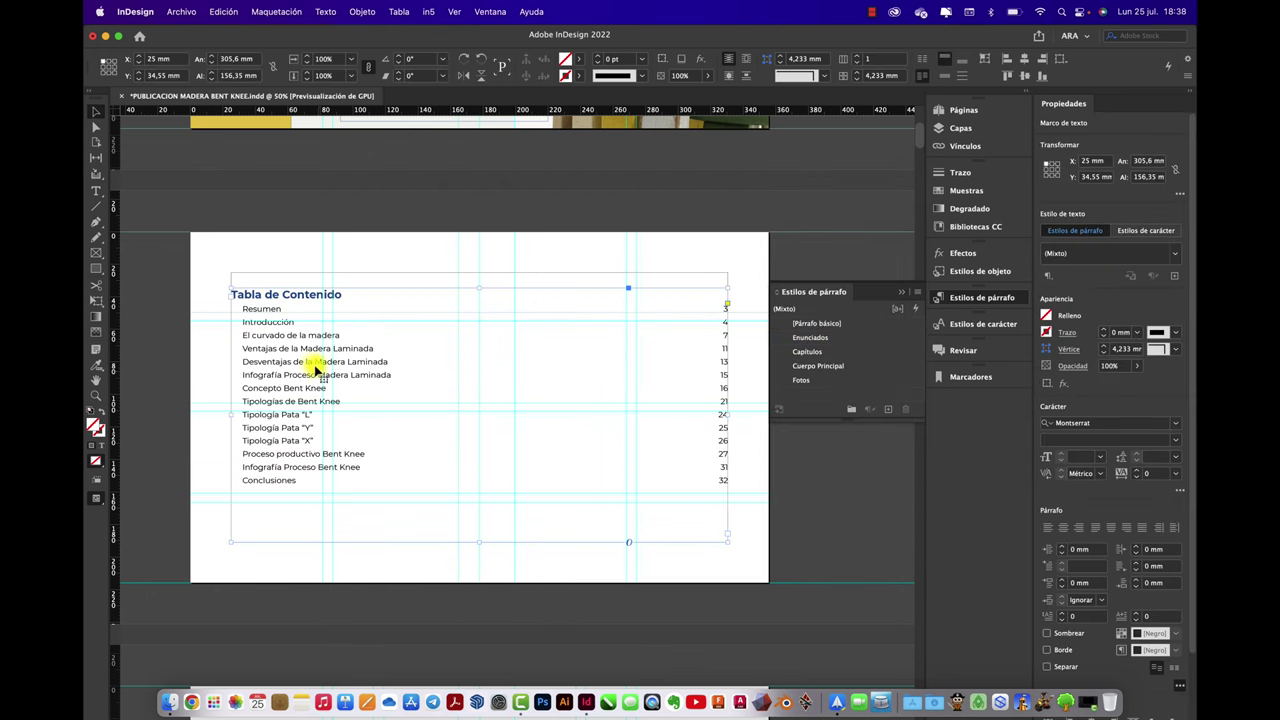
drag(308, 365, 310, 350)
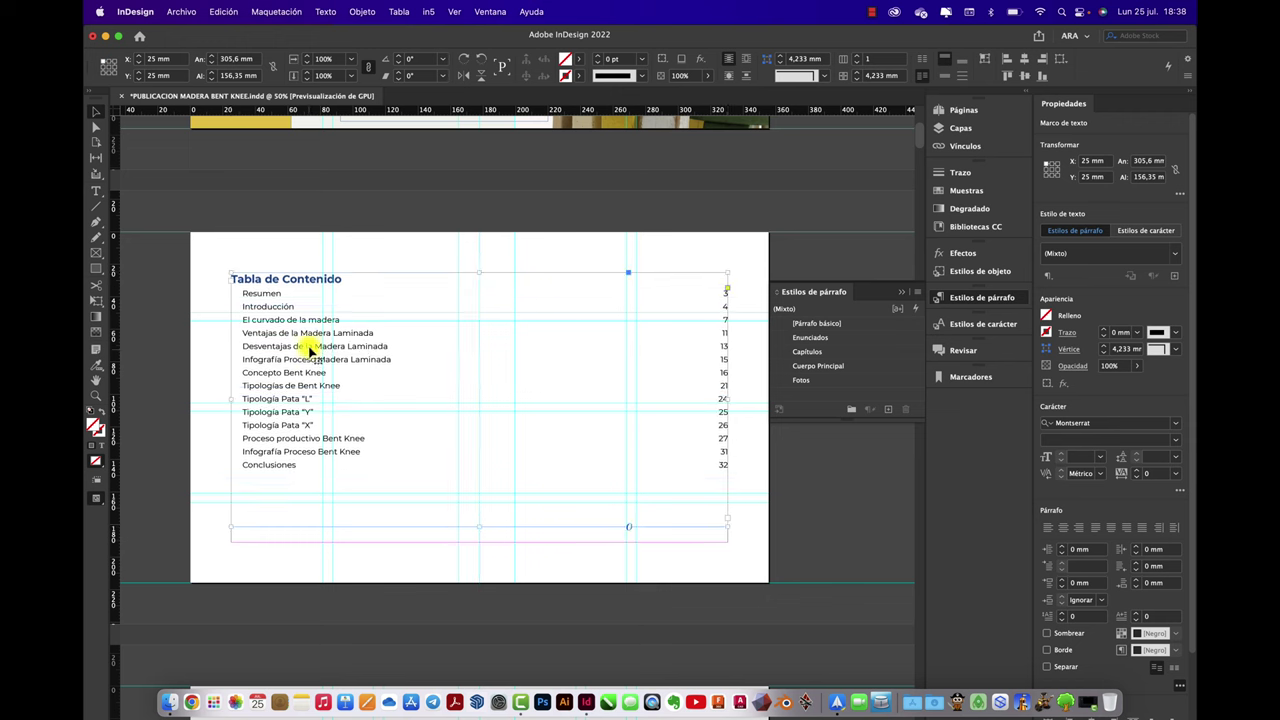
Insert two blank lines between the Tabla de Contenido title and the first entry.
double_click(343, 280)
key(Return)
key(Return)
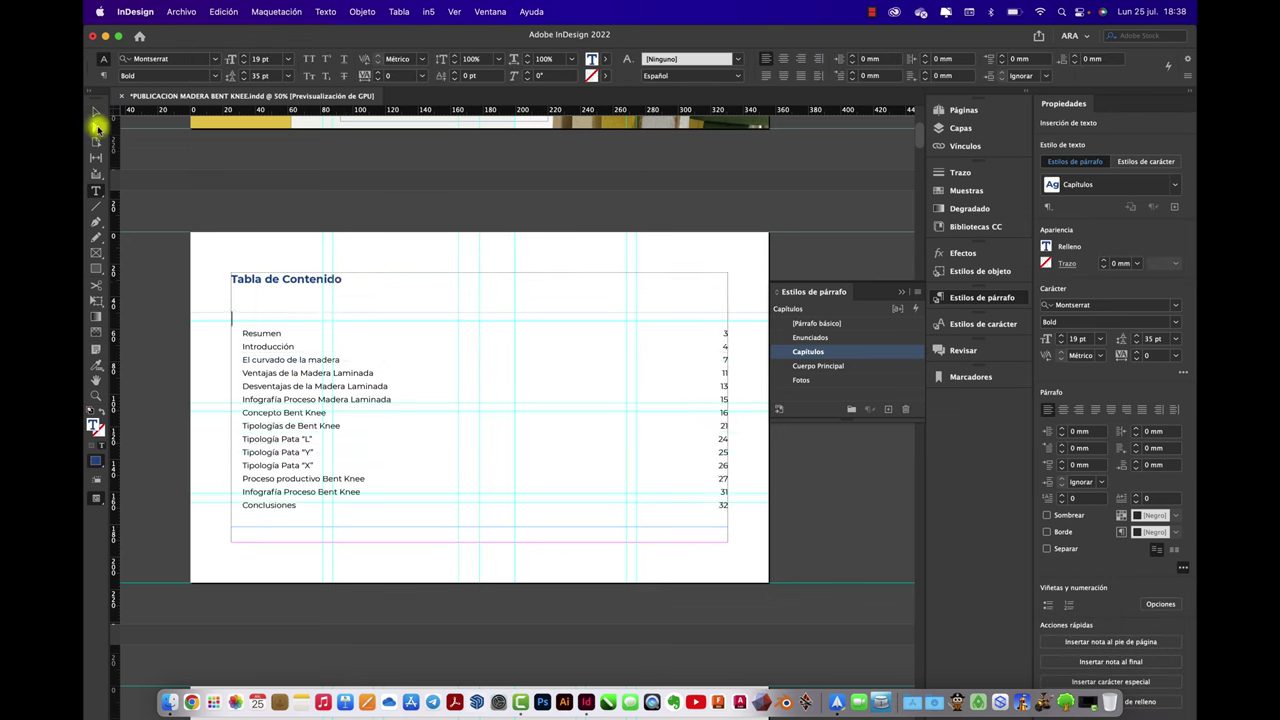
Fit the table of contents frame to the right half of page 2, at X 177,8 mm and 152,8 mm wide.
click(96, 118)
drag(728, 403, 672, 400)
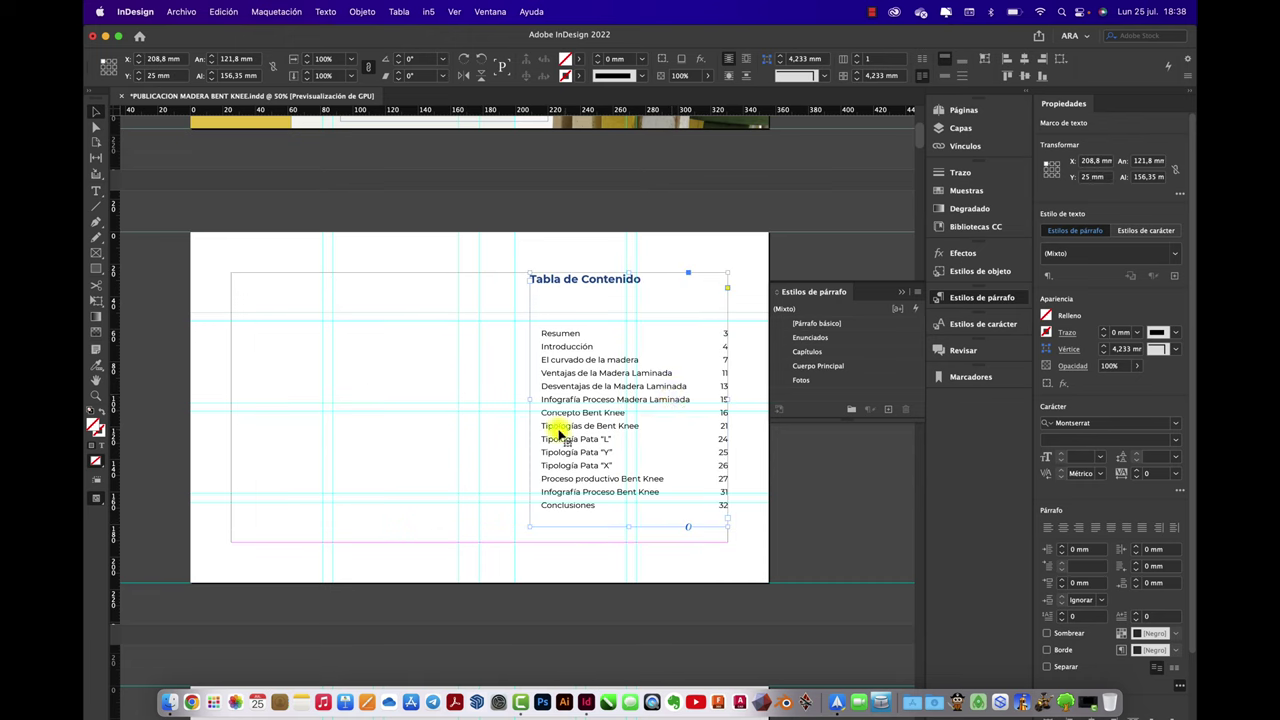
drag(529, 400, 479, 400)
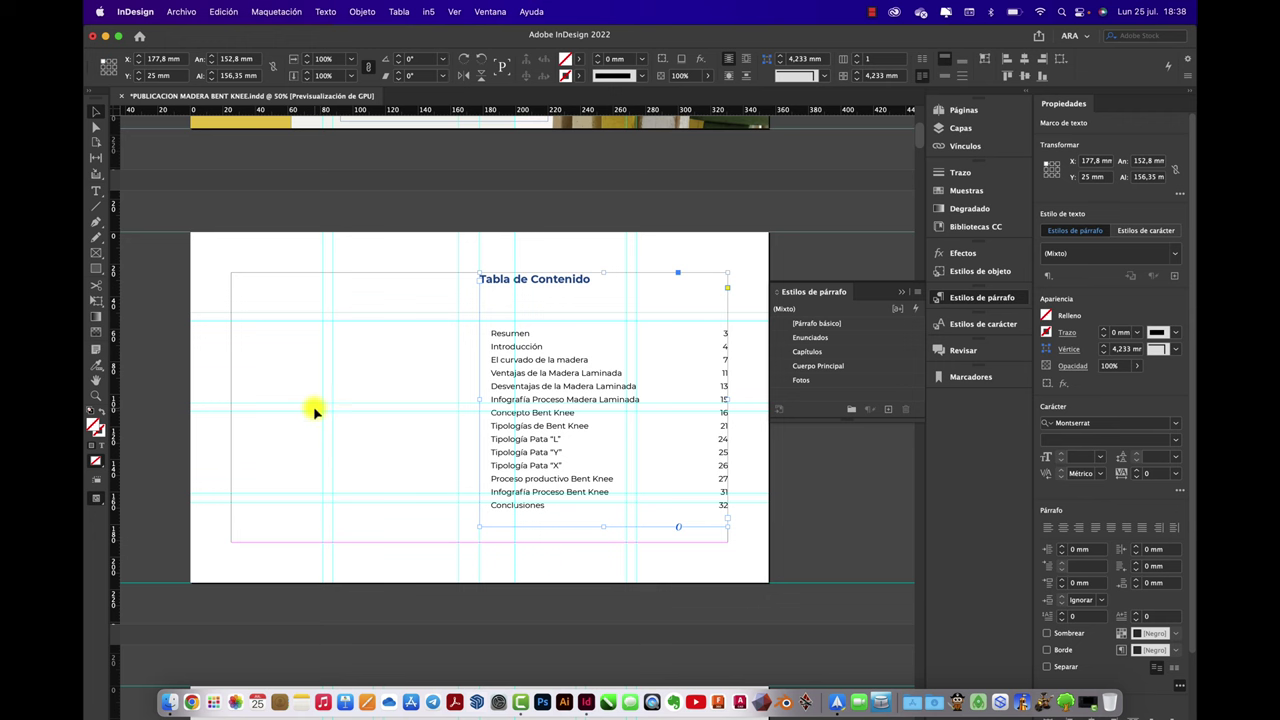
Review the finished table of contents against the Resumen and Introducción pages that follow, with the frame deselected.
scroll(449, 434, down, 3)
scroll(449, 434, right, 3)
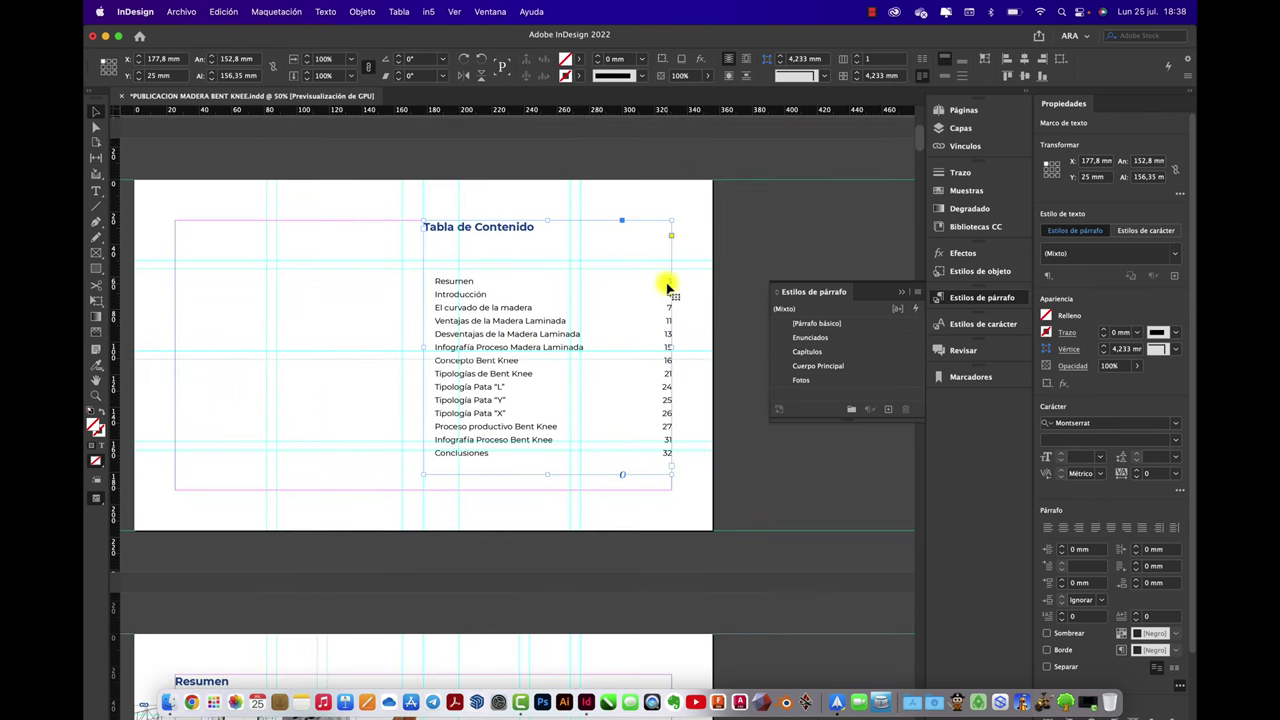
scroll(690, 485, down, 10)
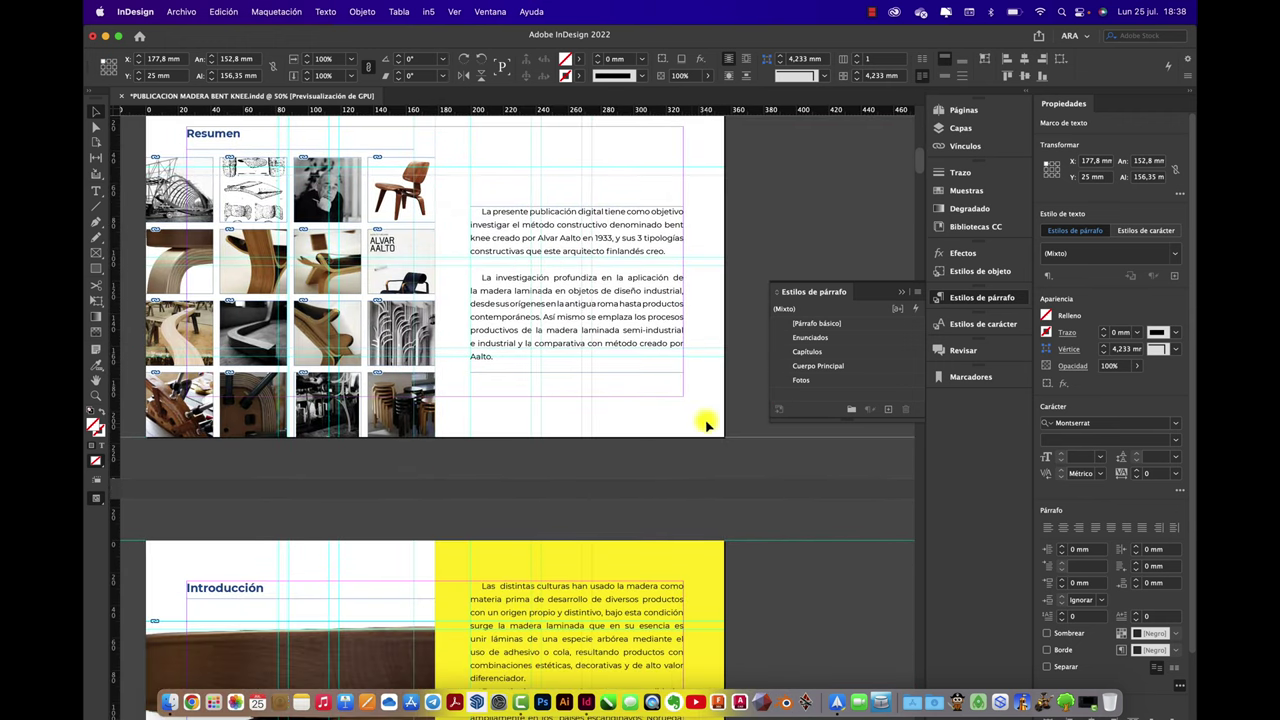
scroll(705, 418, up, 4)
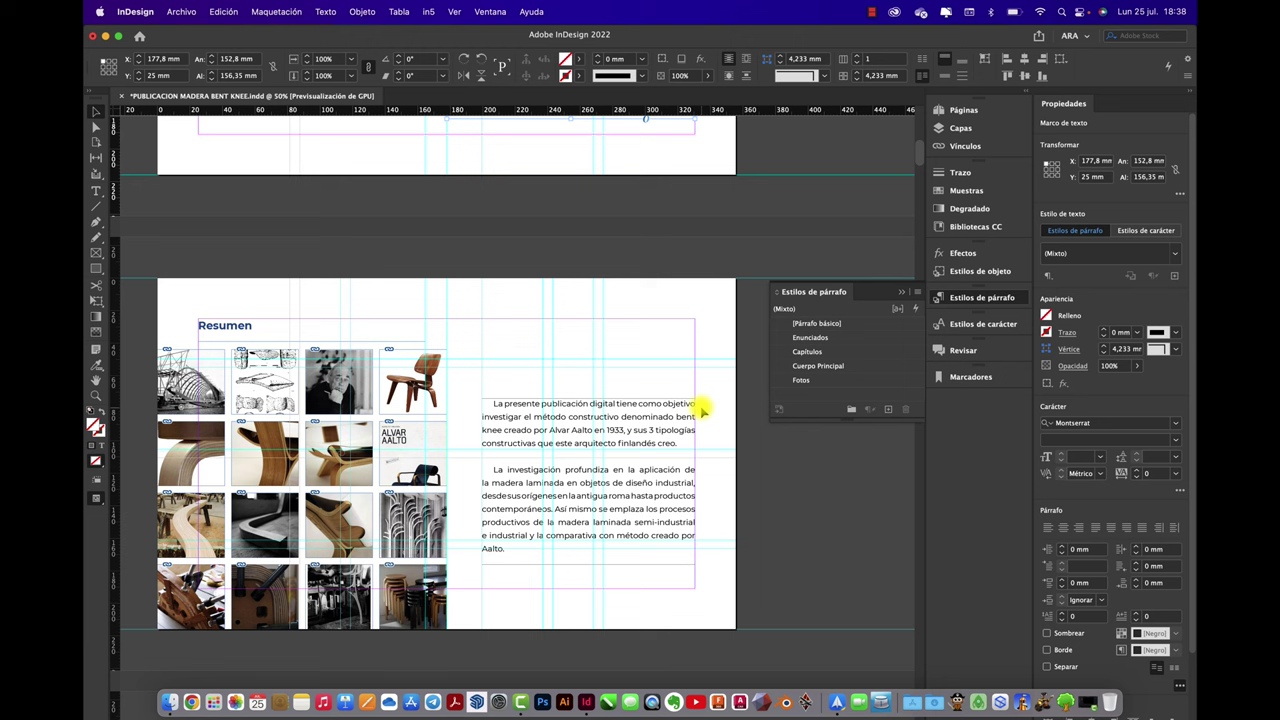
scroll(703, 410, up, 5)
scroll(700, 400, down, 1)
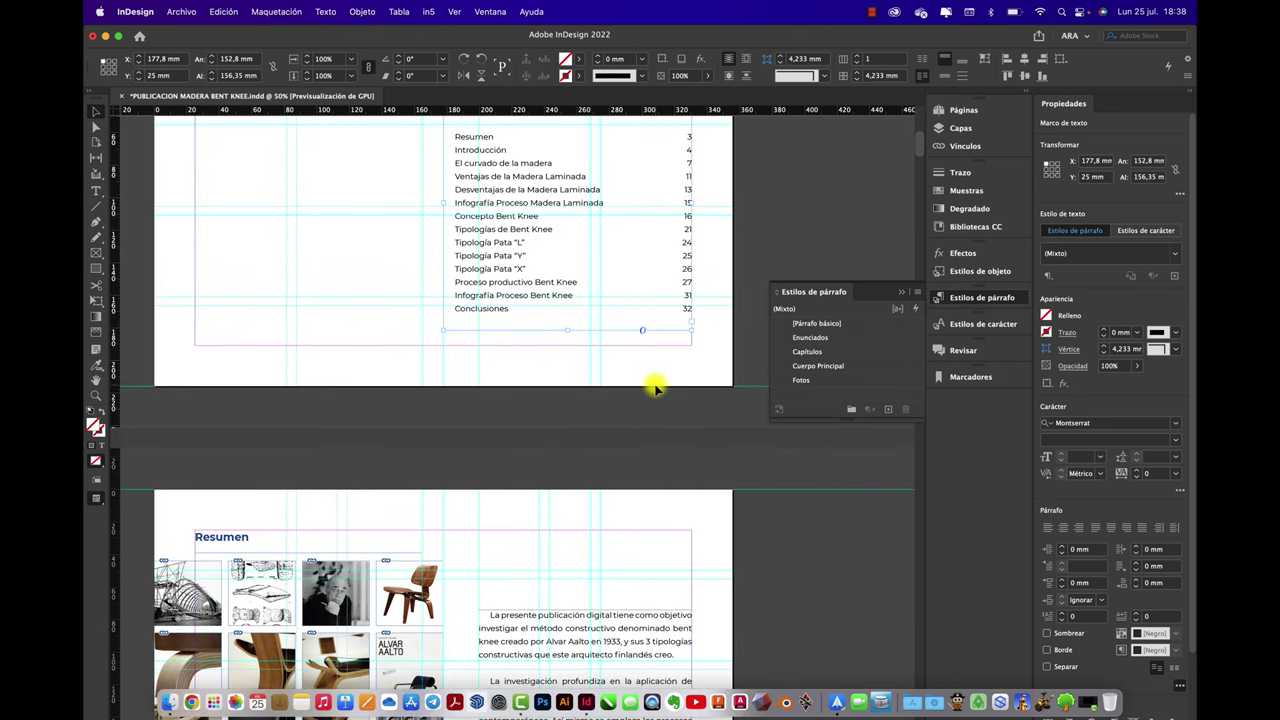
scroll(655, 385, up, 3)
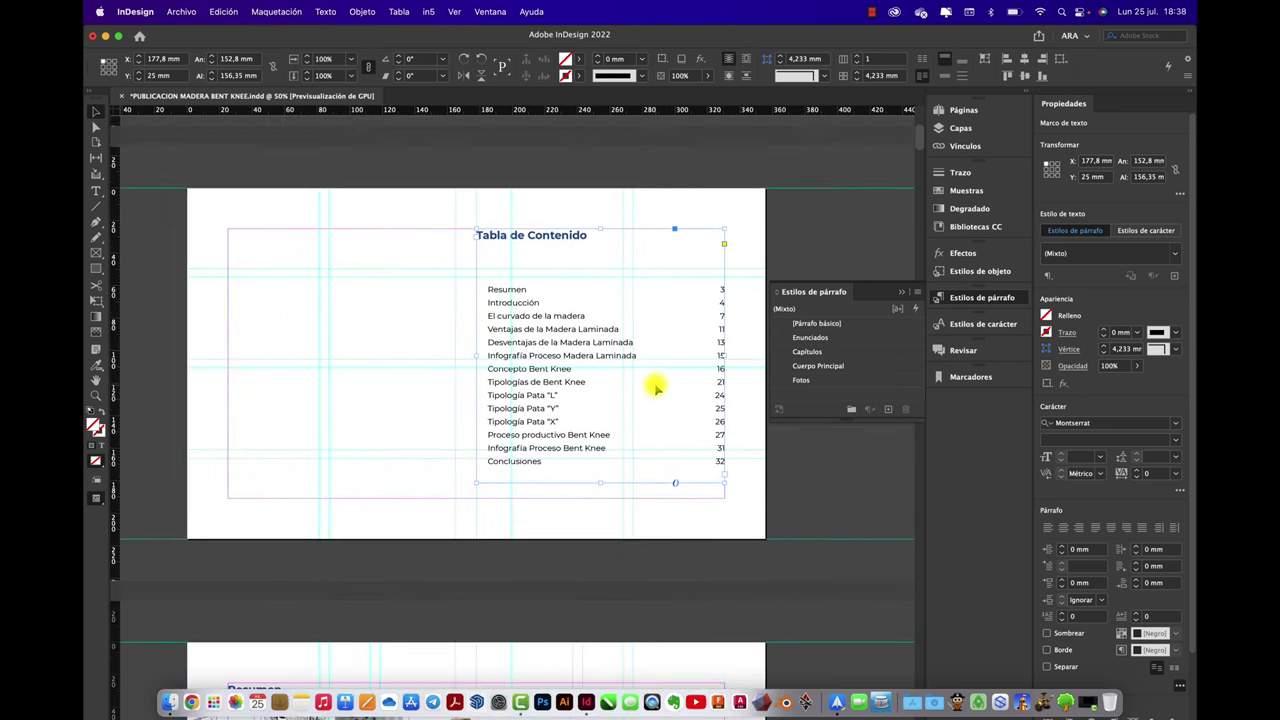
click(800, 211)
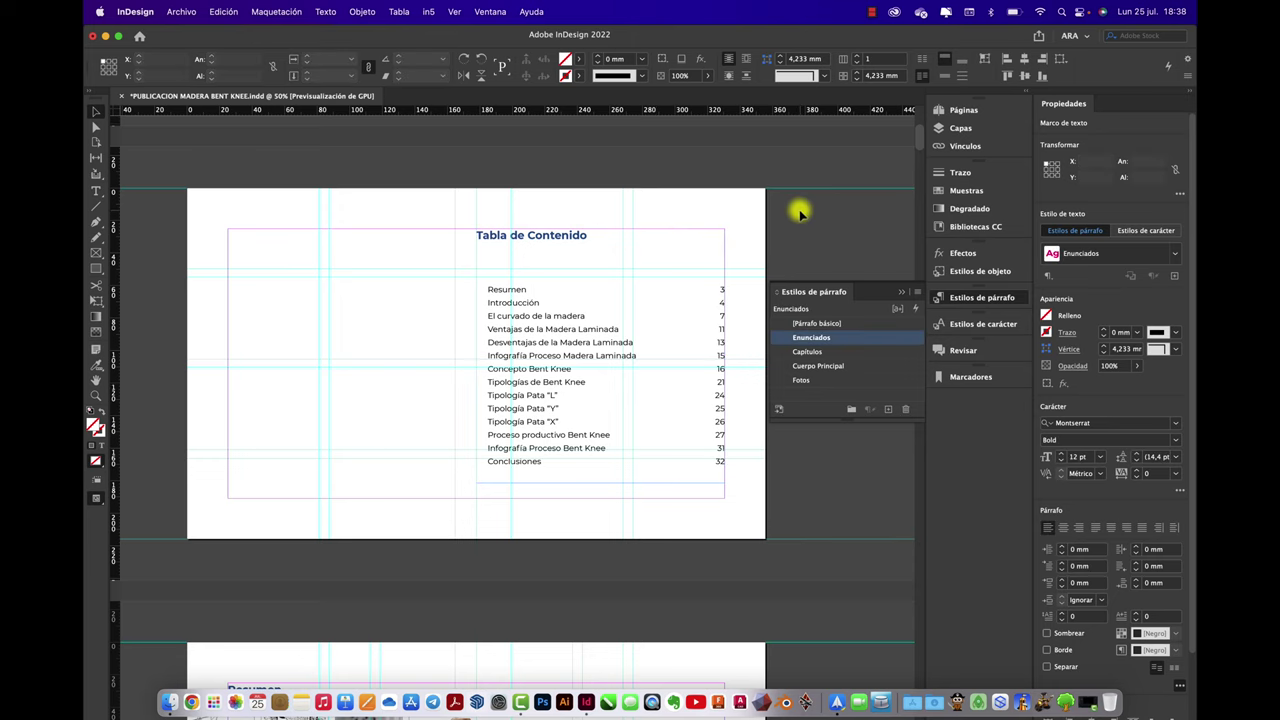
scroll(800, 211, down, 1)
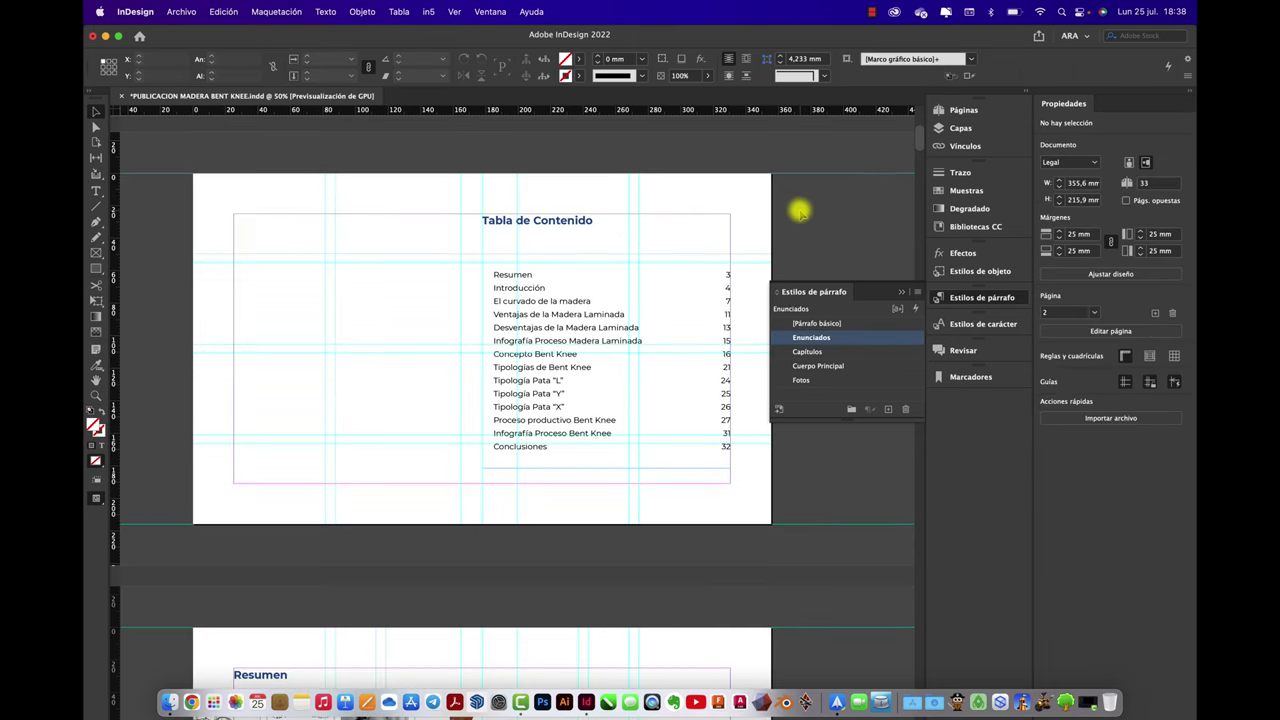